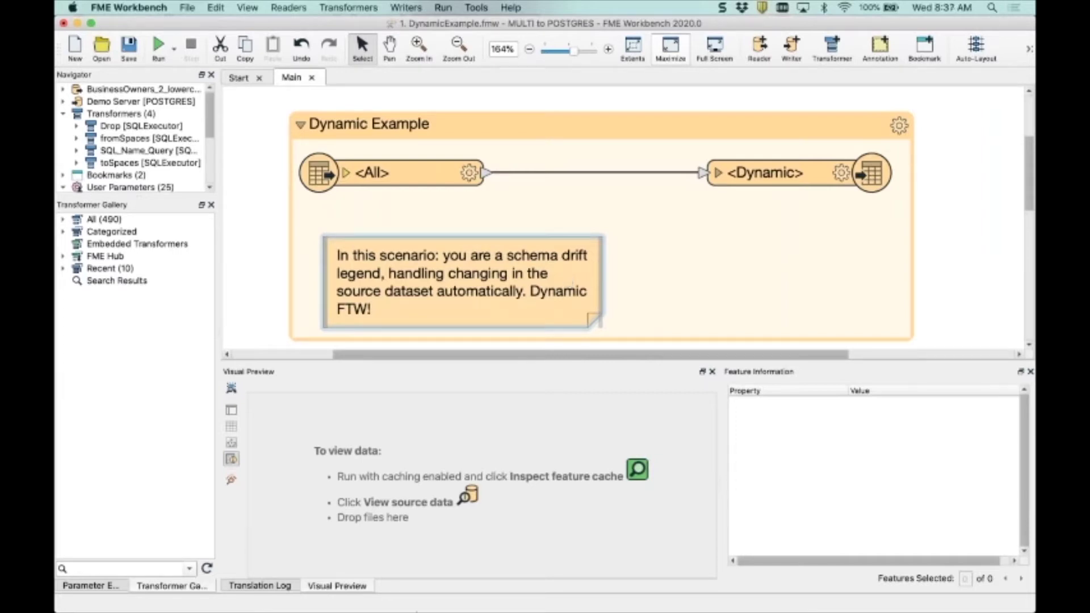
pyautogui.moveTo(294, 596)
pyautogui.click(256, 589)
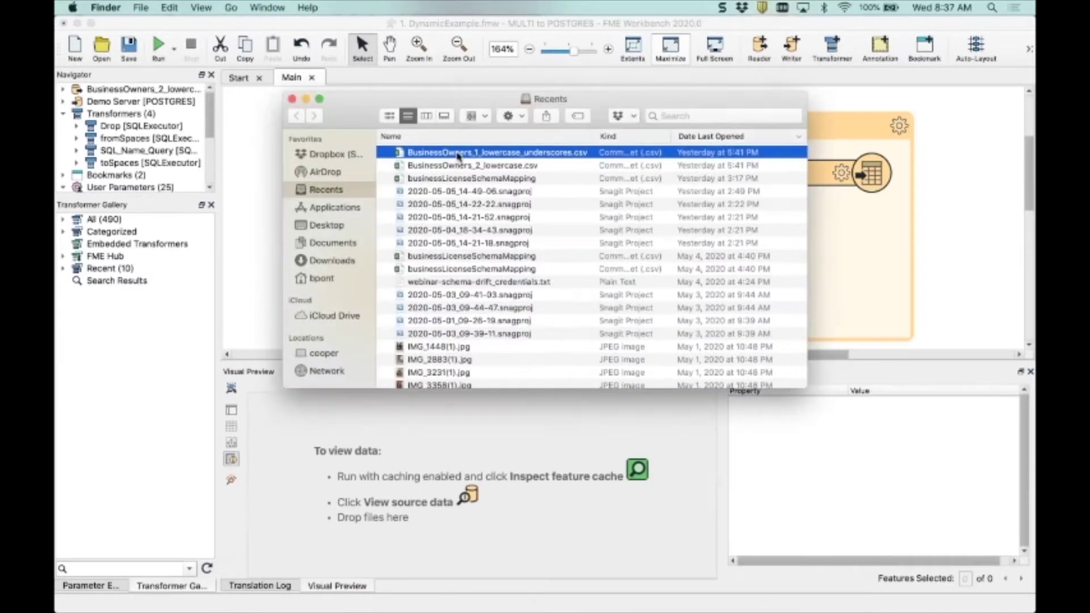
pyautogui.click(458, 155)
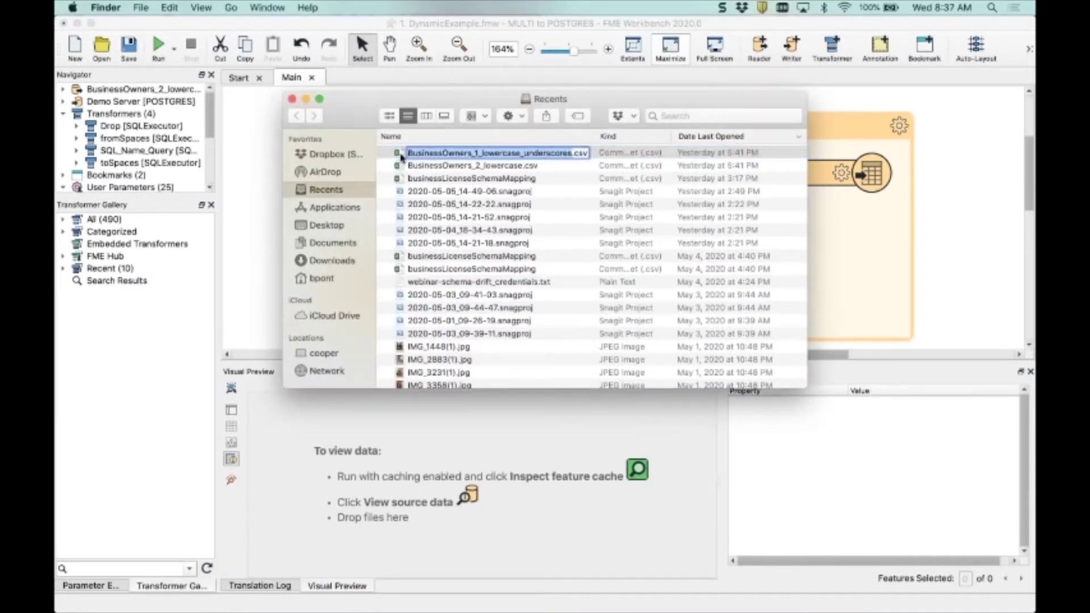
pyautogui.press('space')
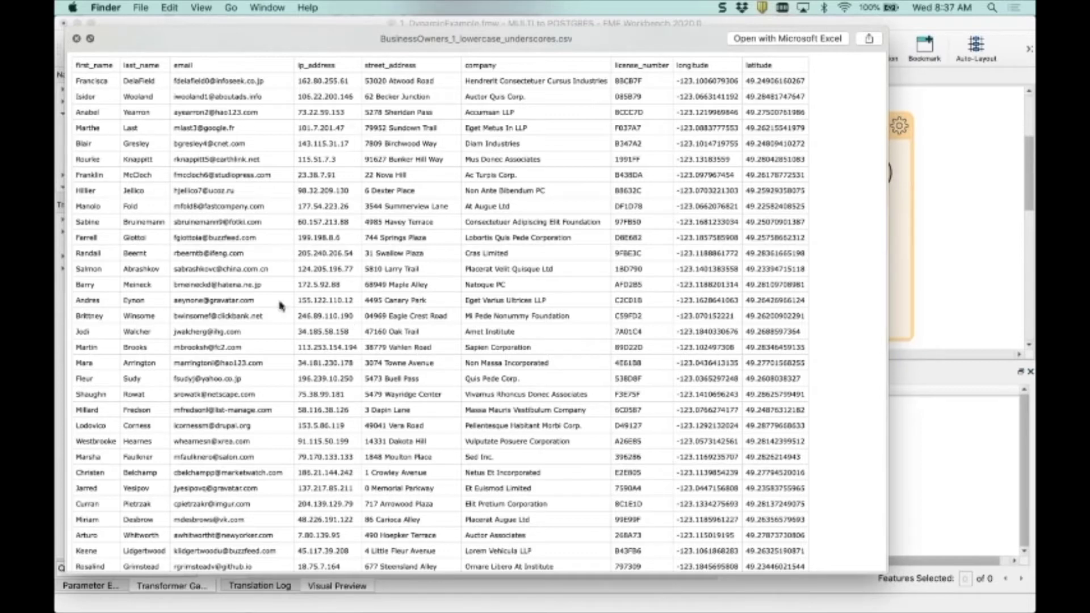
pyautogui.click(76, 40)
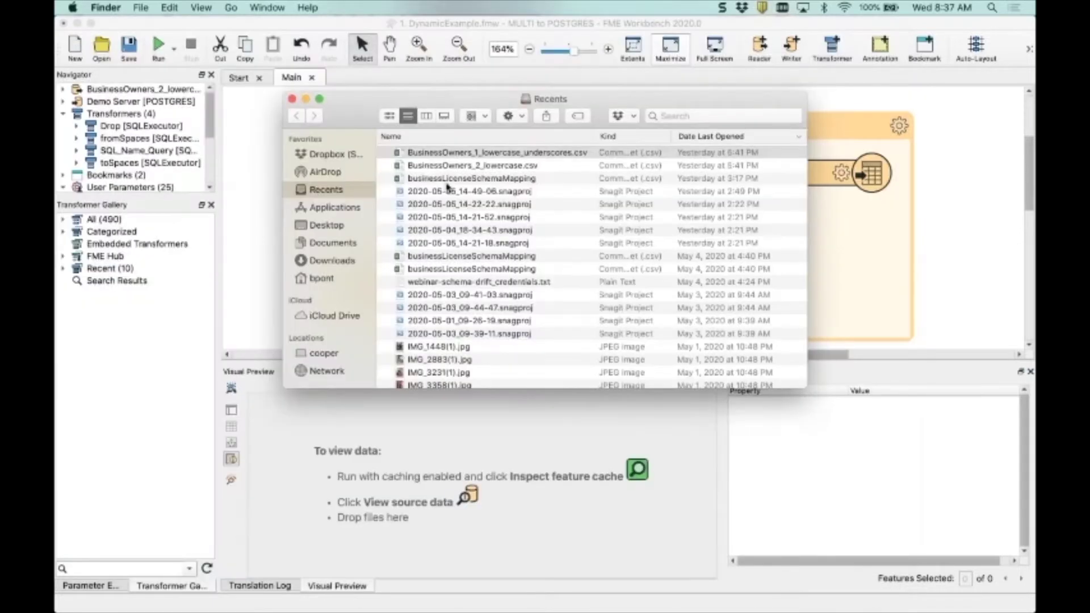
pyautogui.click(399, 167)
pyautogui.press('space')
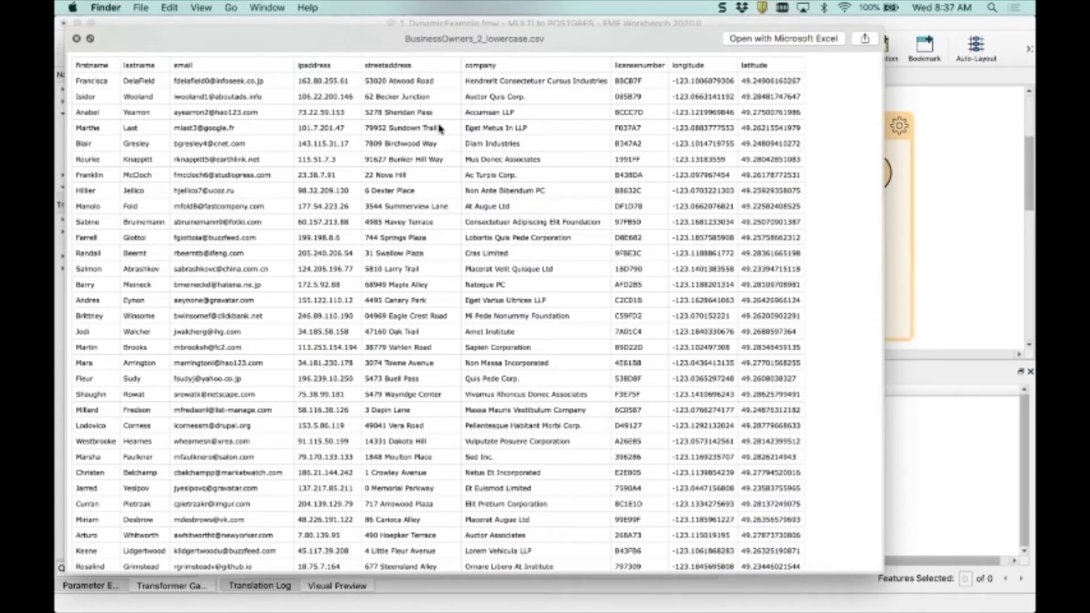
pyautogui.click(77, 39)
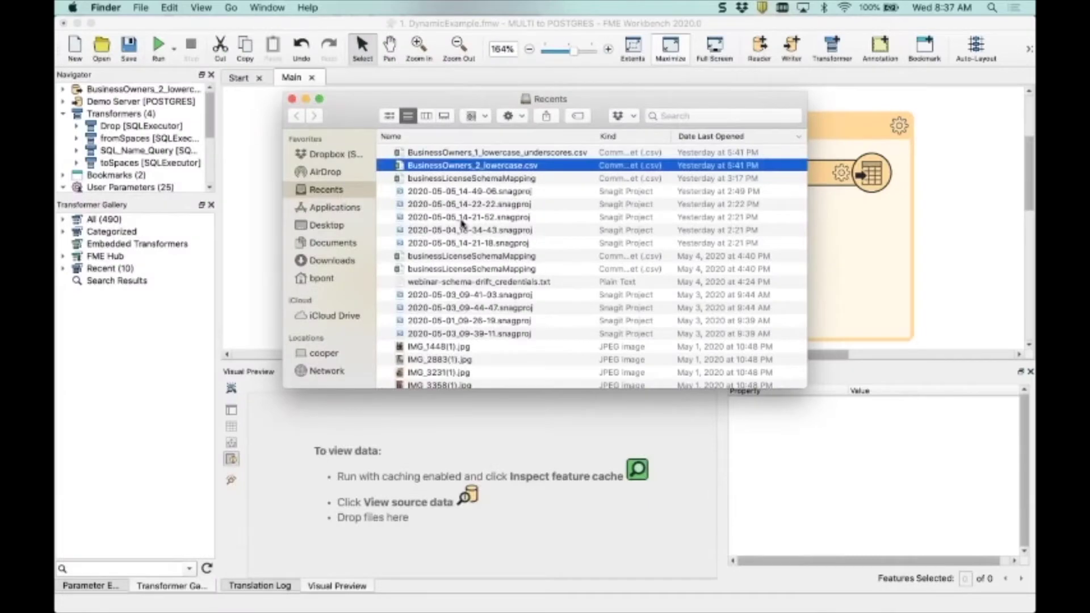
pyautogui.click(305, 100)
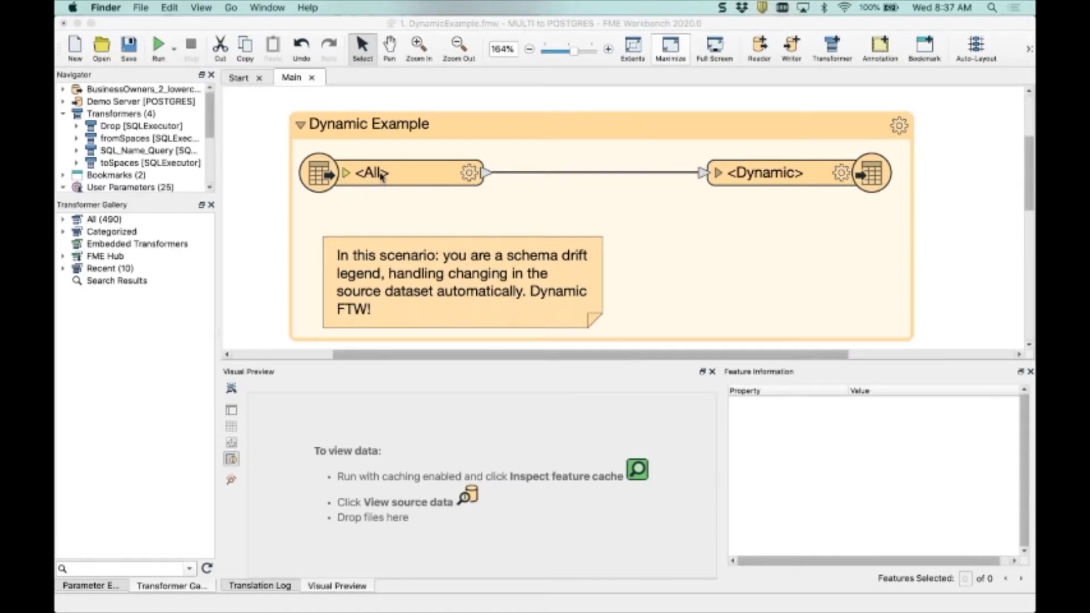
pyautogui.doubleClick(381, 176)
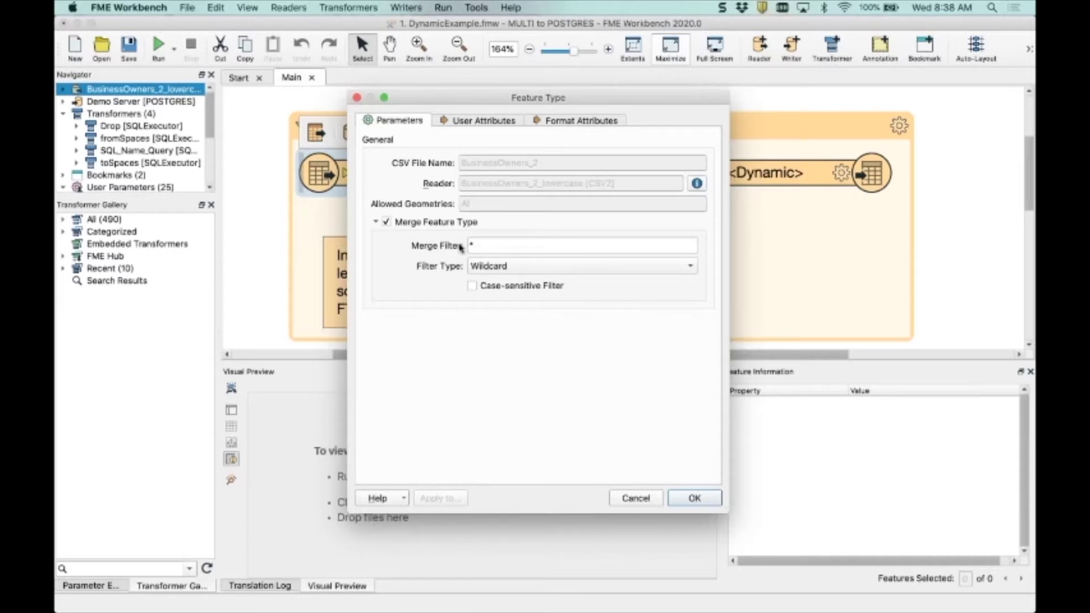
pyautogui.click(697, 499)
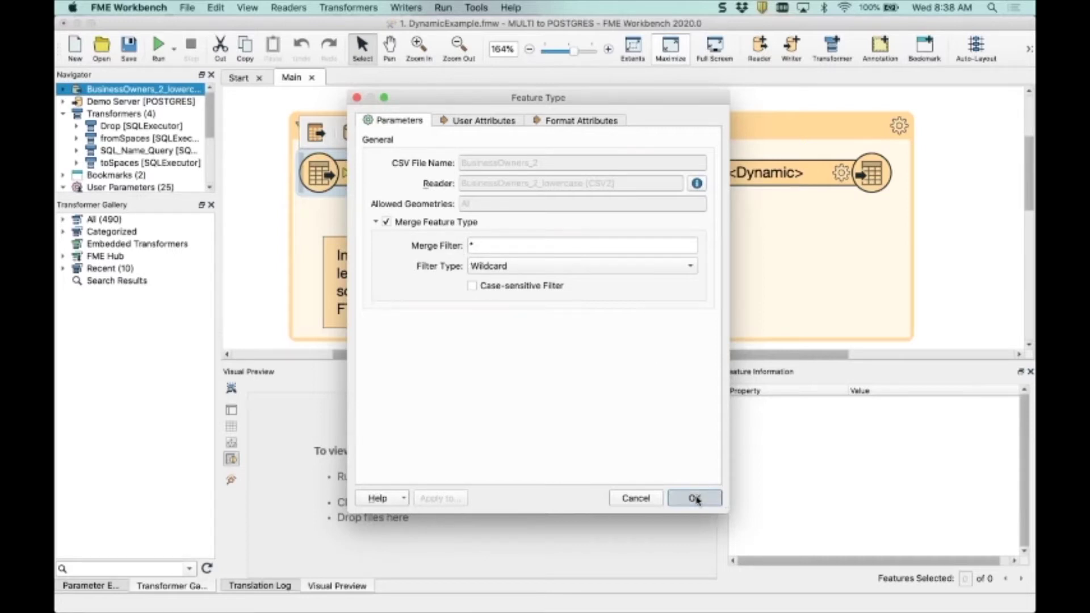
pyautogui.click(789, 172)
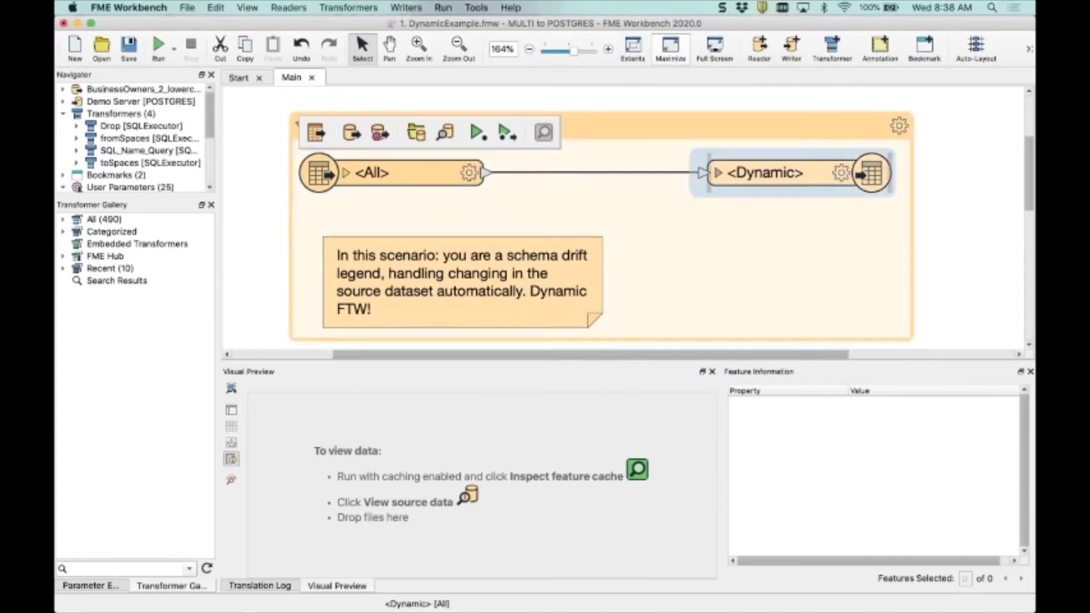
pyautogui.doubleClick(789, 172)
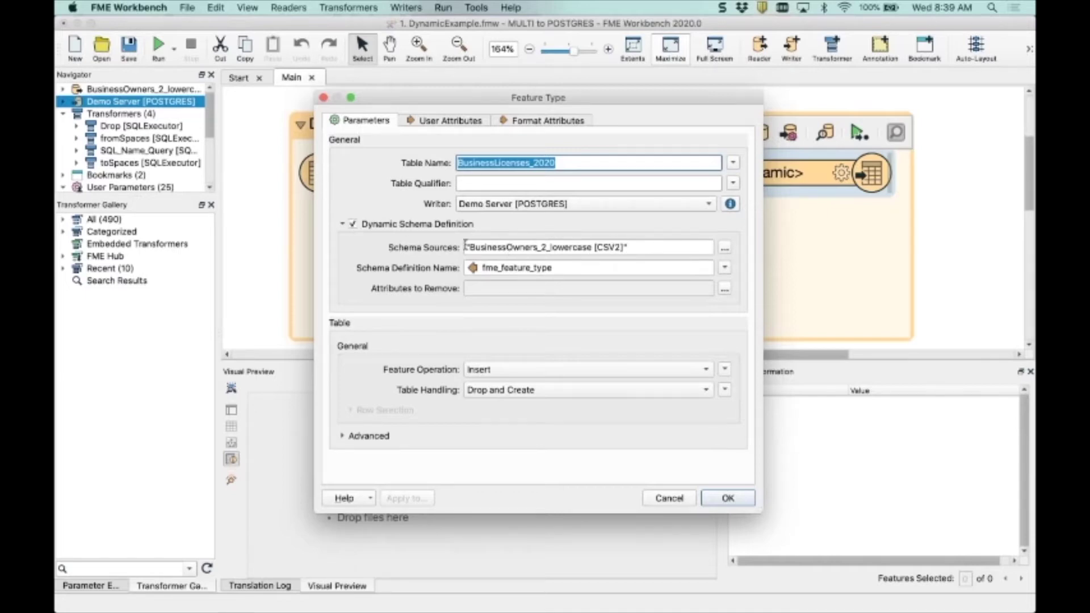
# Step: Keep BusinessOwners_2_lowercase [CSV2] as the BusinessLicenses_2020 writer's schema source and accept
pyautogui.click(724, 251)
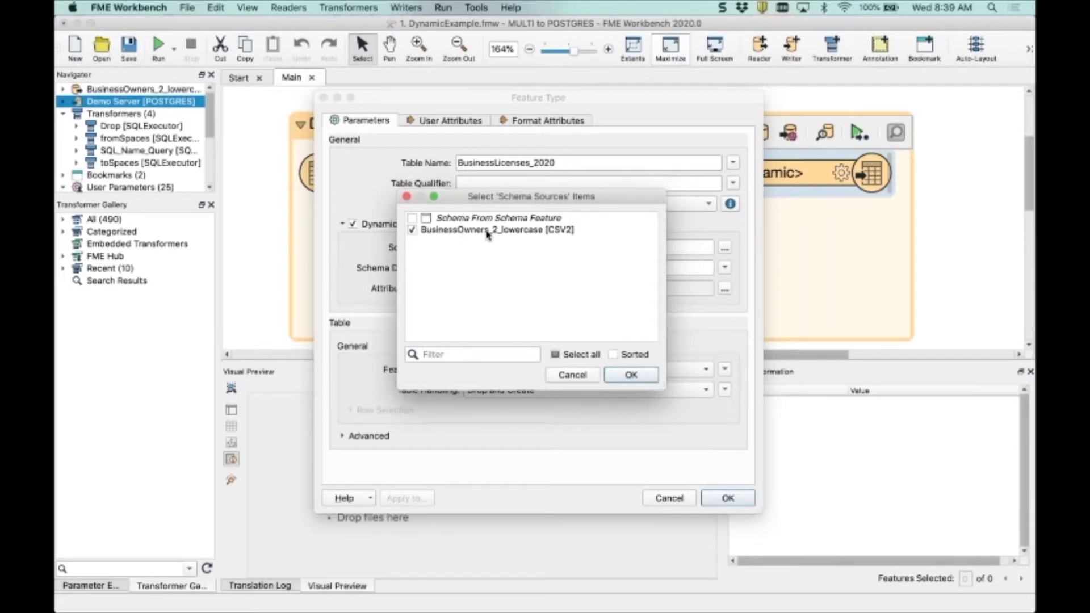
pyautogui.click(629, 374)
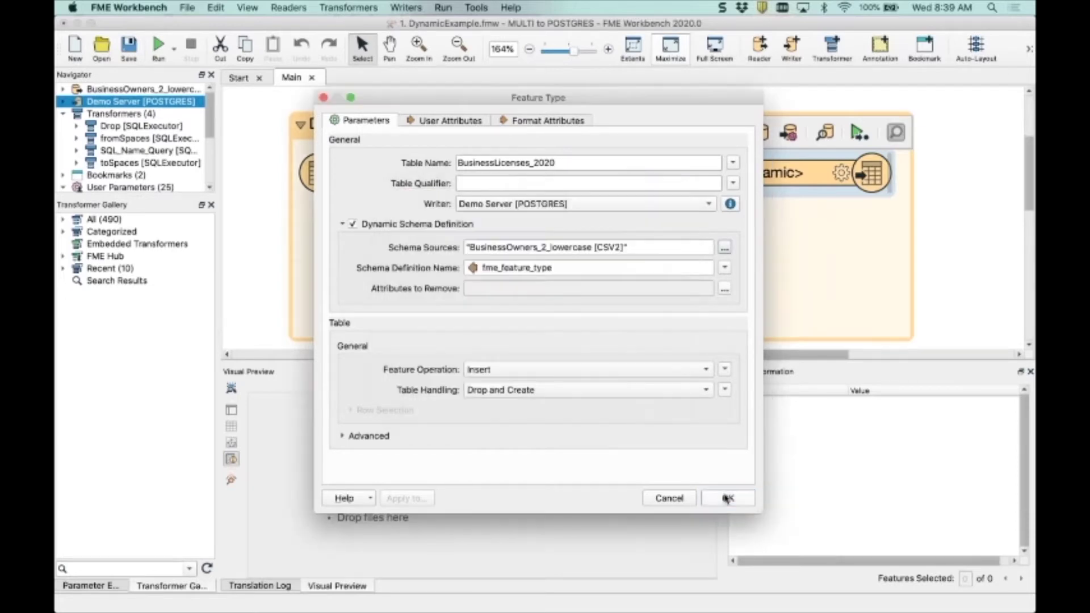
pyautogui.click(727, 498)
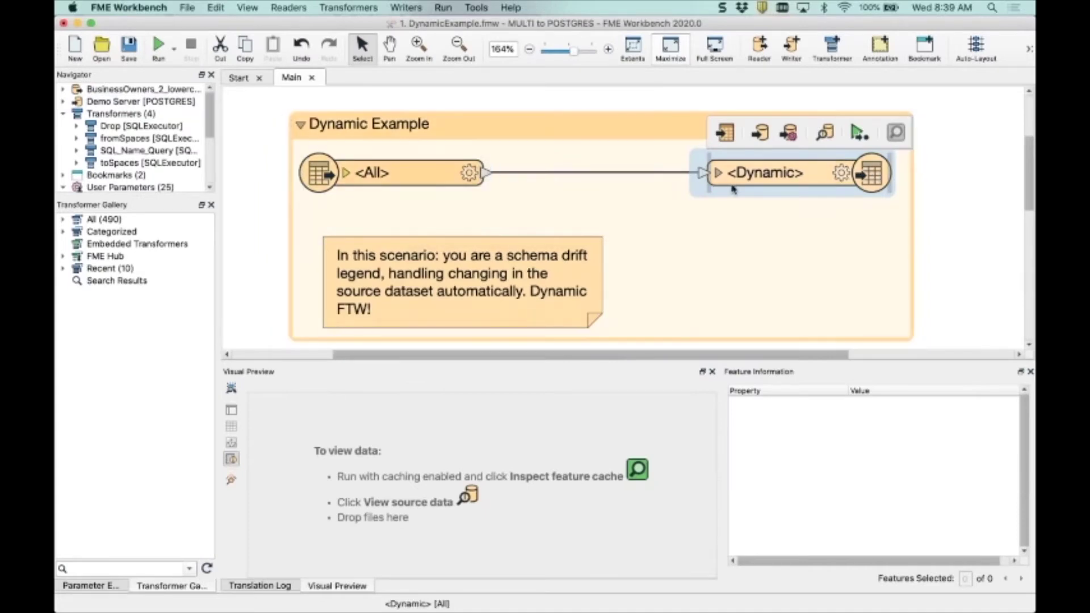
# Step: Run the workspace on BusinessOwners_2_lowercase.csv and browse the 100 BusinessLicenses_2020 rows in Visual Preview
pyautogui.click(159, 44)
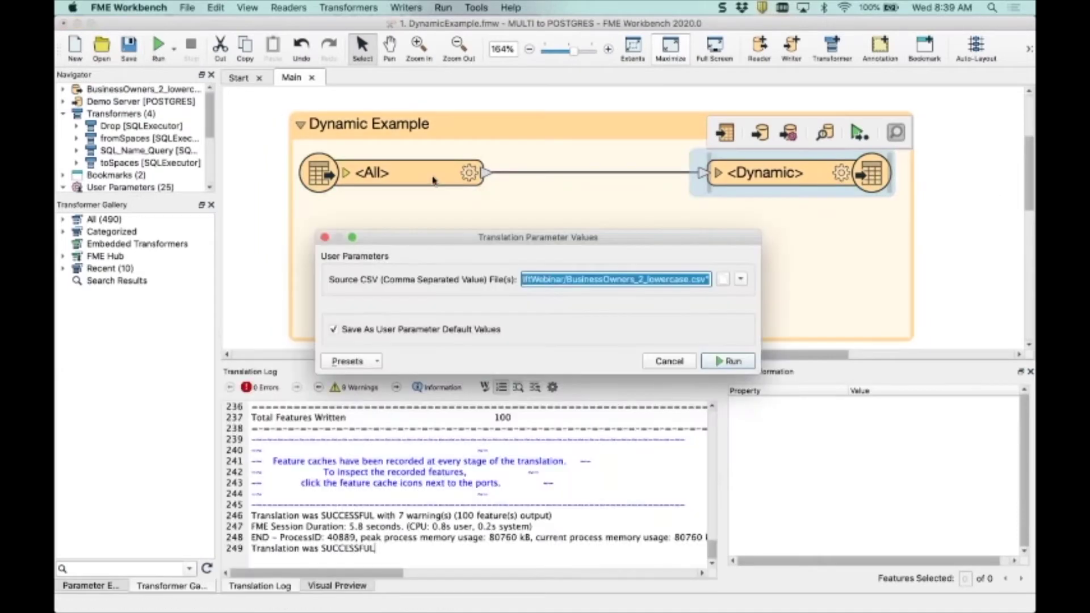
pyautogui.click(732, 361)
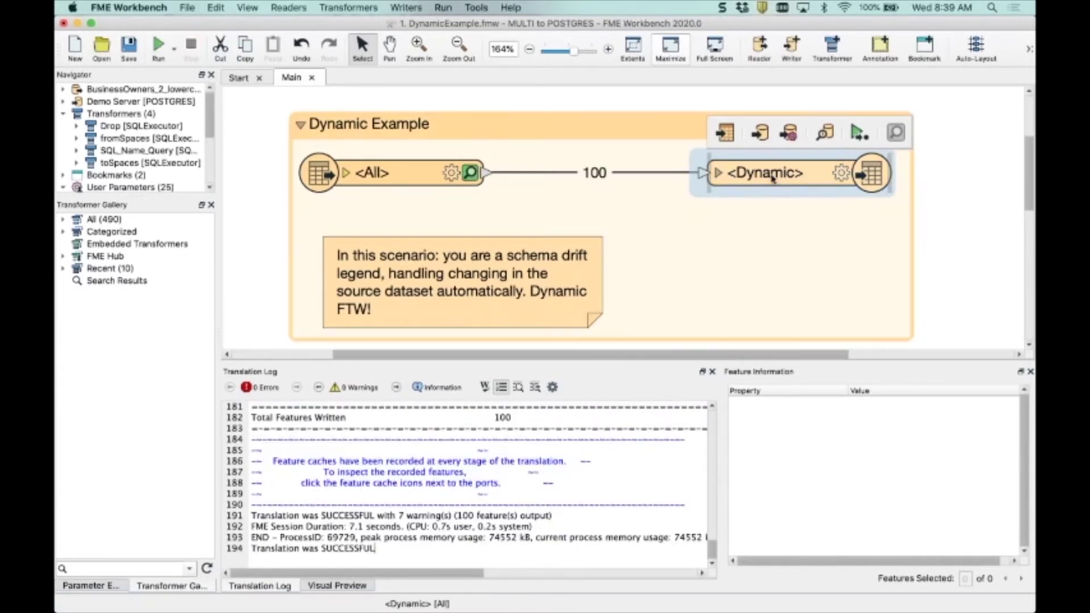
pyautogui.click(825, 133)
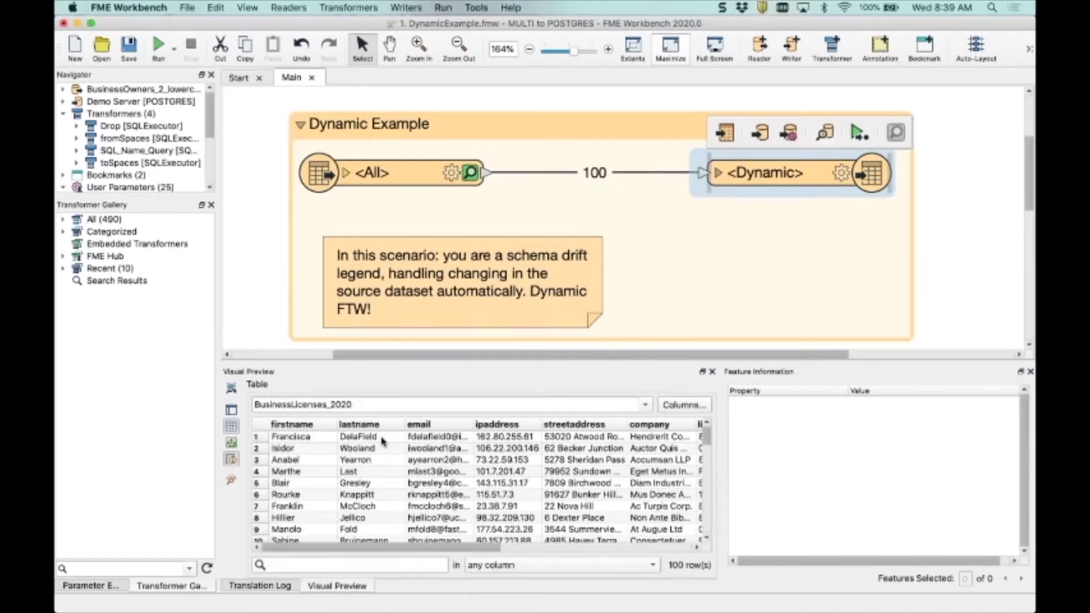
pyautogui.hscroll(5, 505, 521)
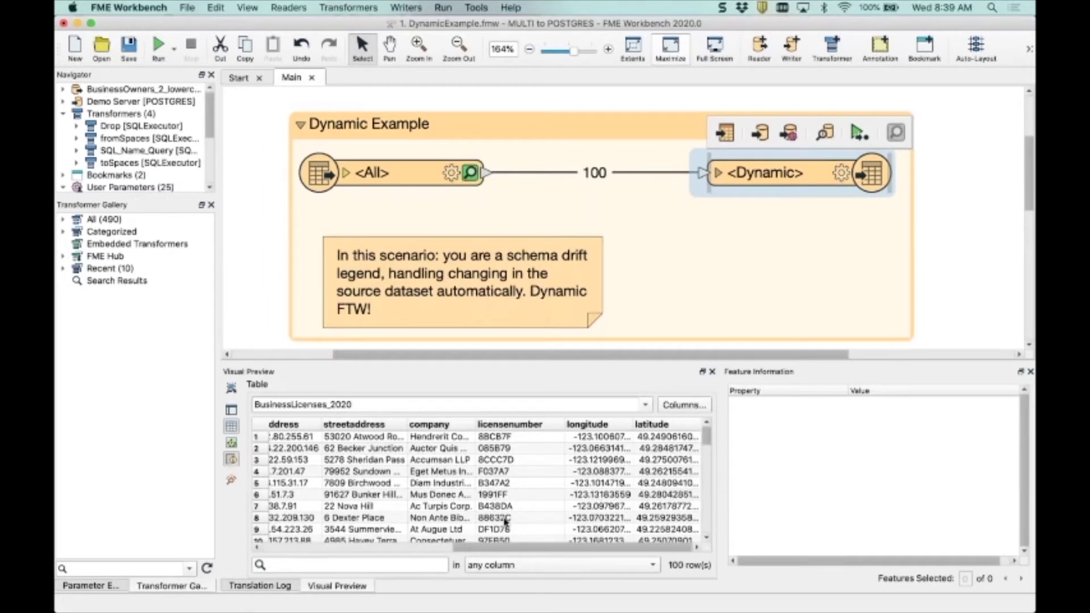
pyautogui.hscroll(-5, 505, 521)
pyautogui.scroll(-1, 505, 521)
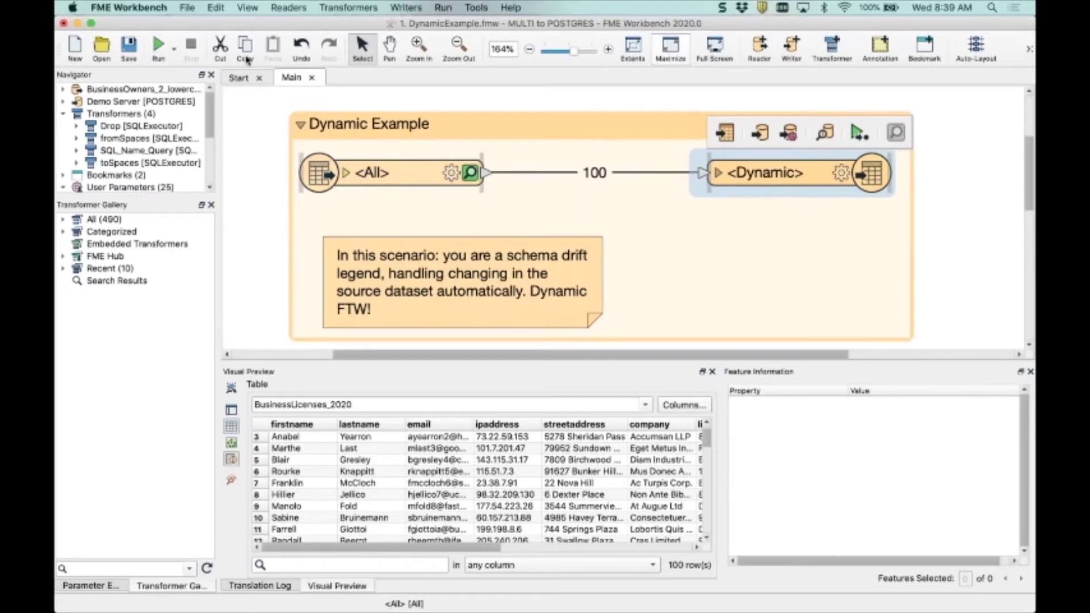
pyautogui.click(173, 49)
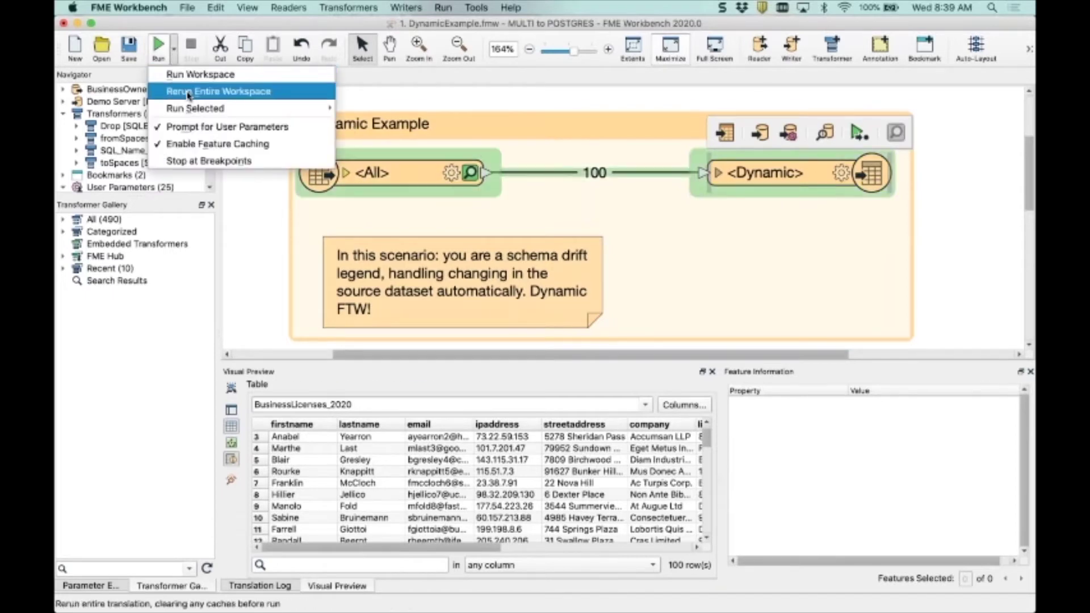
# Step: Rerun the entire workspace using BusinessOwners_1_lowercase_underscores.csv as source, then view the written data
pyautogui.click(188, 92)
pyautogui.click(722, 280)
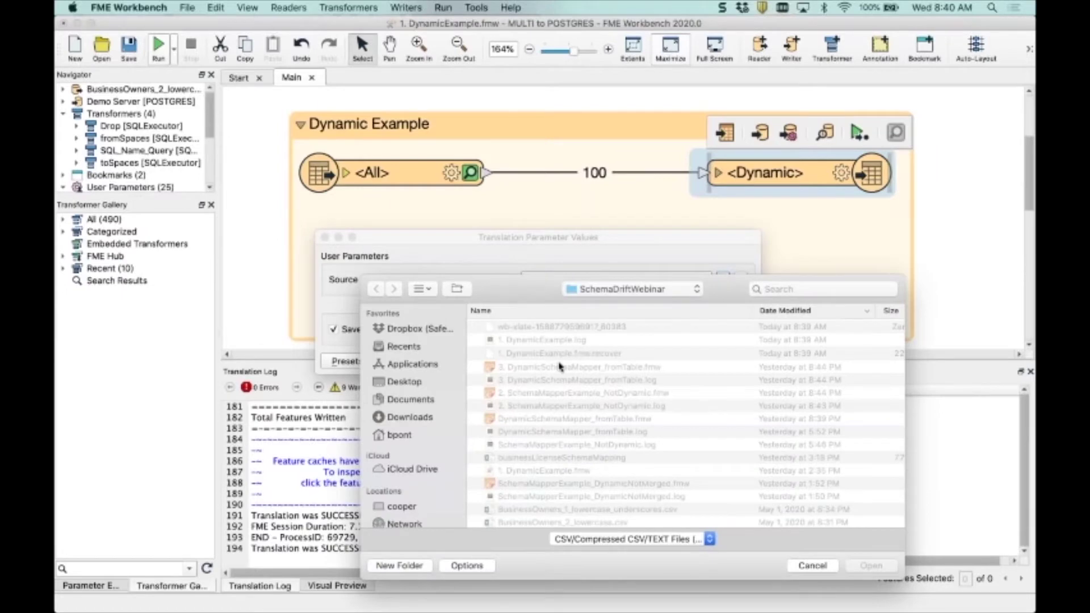
pyautogui.hscroll(1, 564, 431)
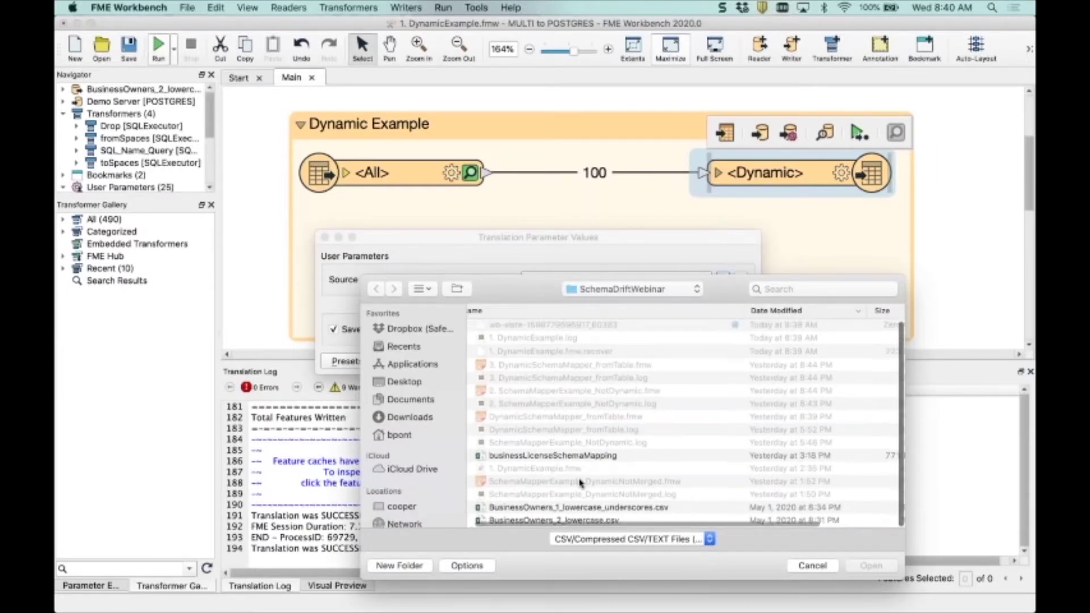
pyautogui.doubleClick(587, 509)
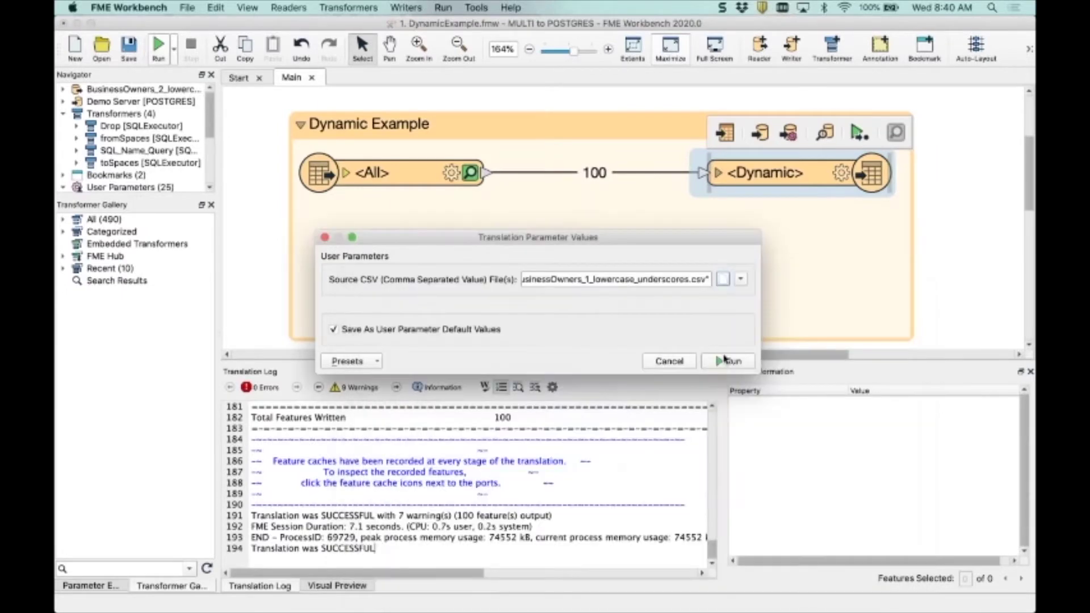
pyautogui.click(732, 361)
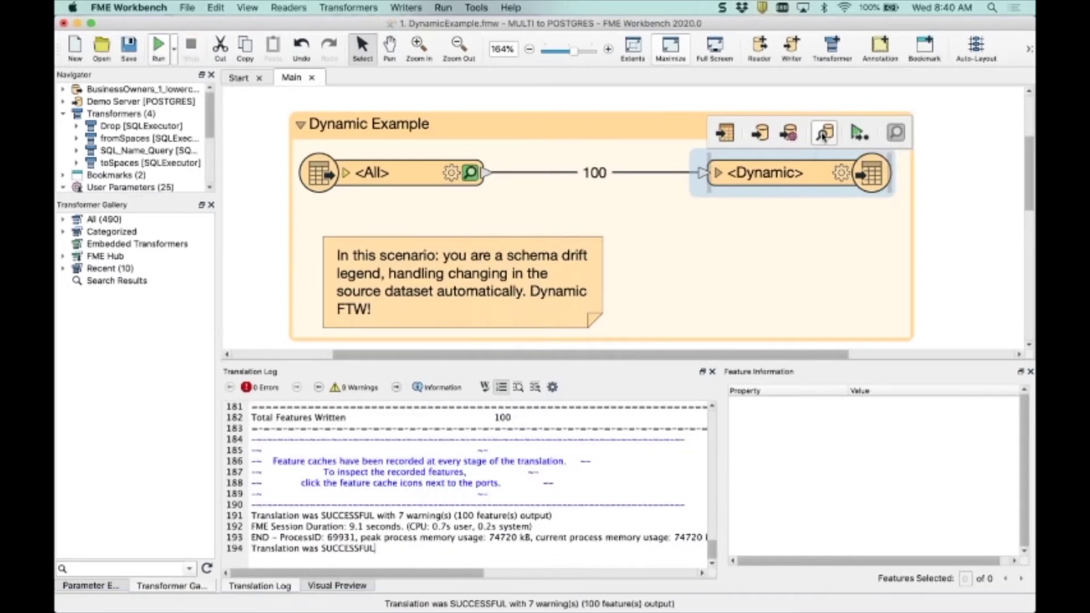
pyautogui.click(824, 134)
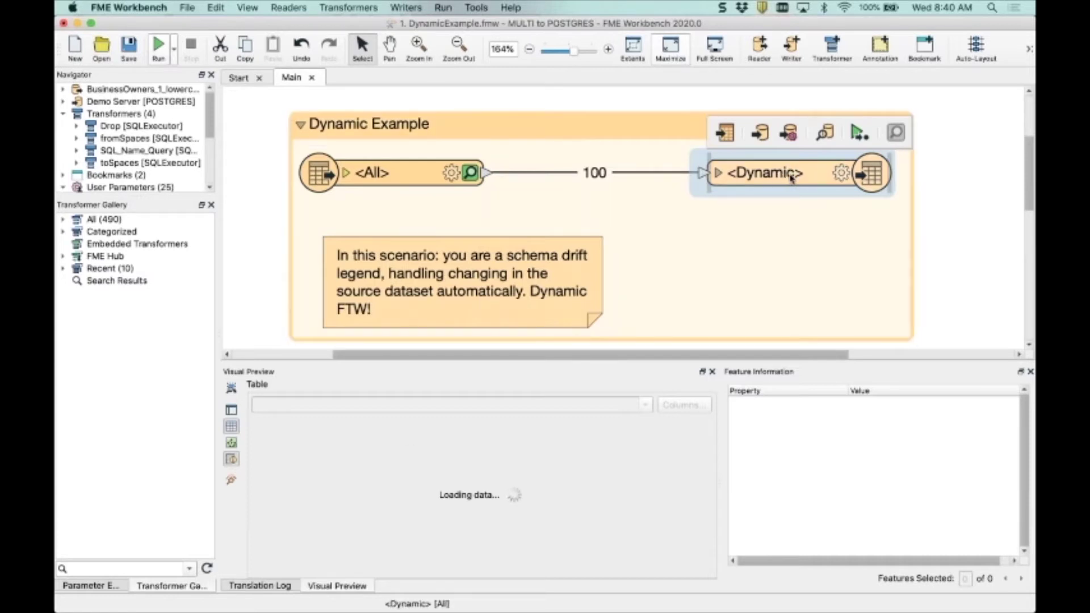
# Step: Check the <Dynamic> writer's schema source is BusinessOwners_1_lowercase_underscores [CSV2], closing without changes
pyautogui.moveTo(792, 177)
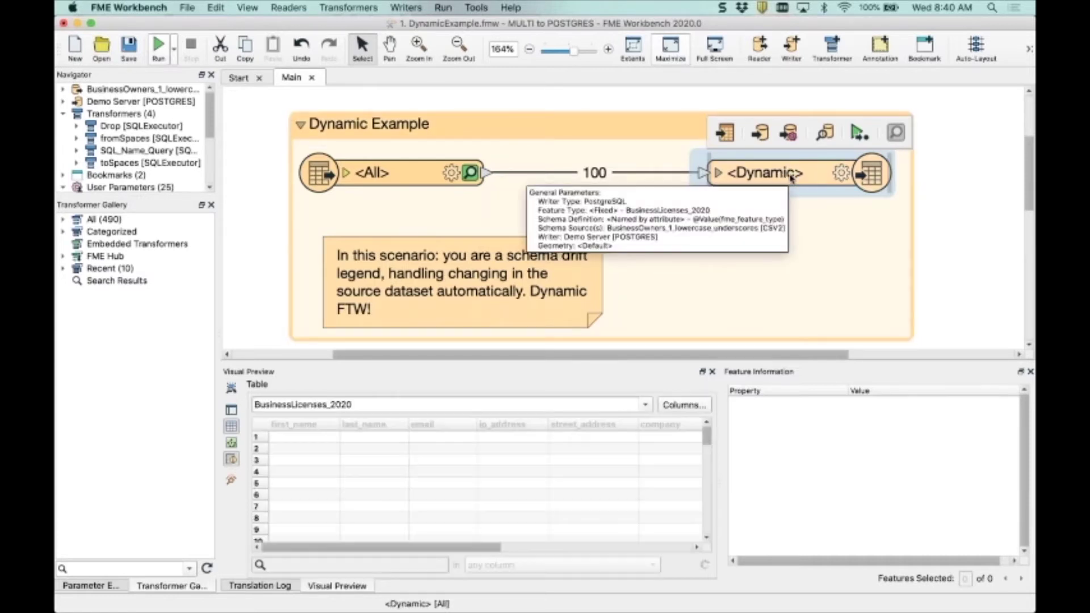
pyautogui.doubleClick(792, 173)
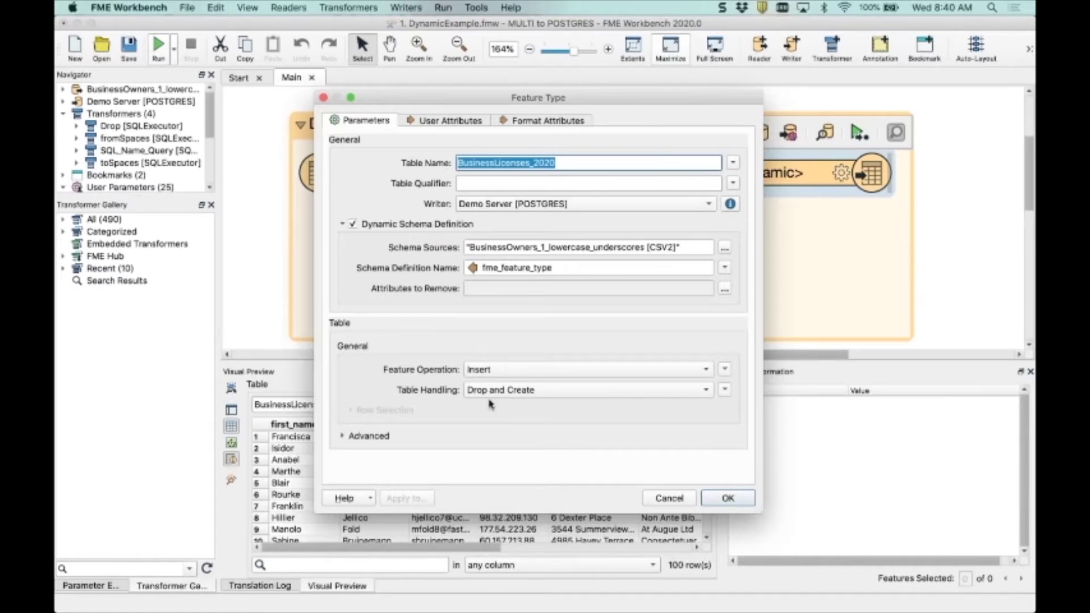
pyautogui.click(722, 501)
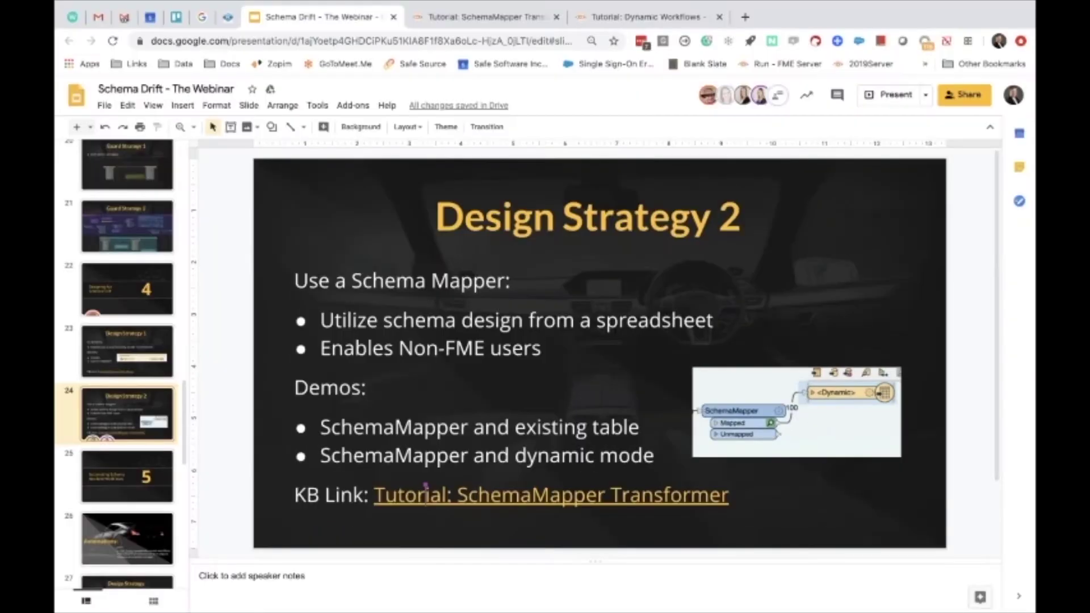
# Step: Leave the Design Strategy 2 slideshow and switch desktops back to FME Workbench
pyautogui.hotkey('ctrl', 'Right')
pyautogui.hotkey('ctrl', 'Left')
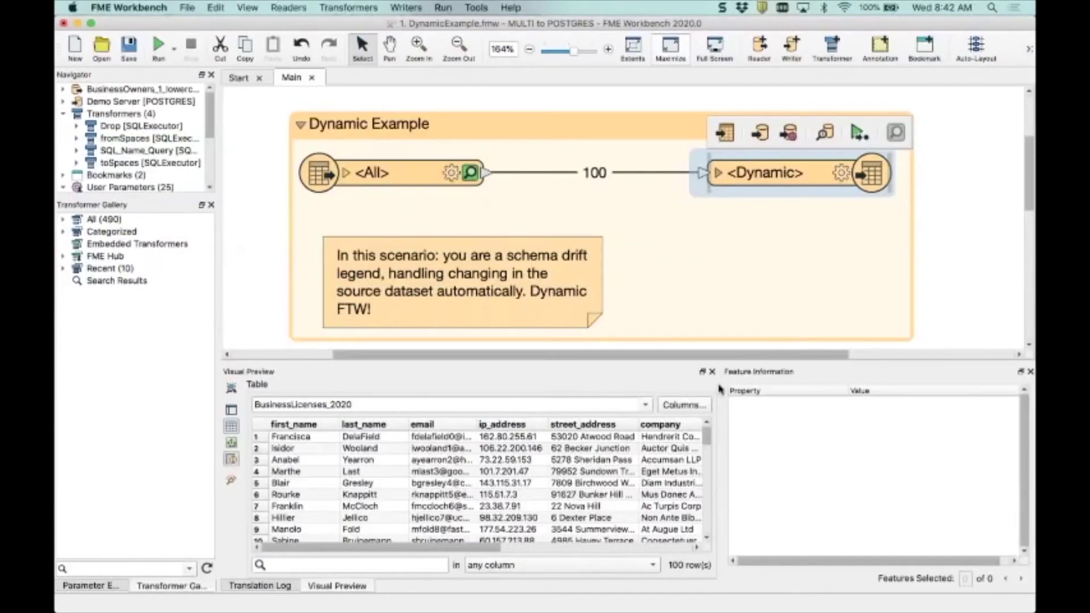
# Step: Open 2. SchemaMapperExample_NotDynamic.fmw without saving, and inspect the BusinessOwners_2_lowercase reader's data
pyautogui.click(101, 48)
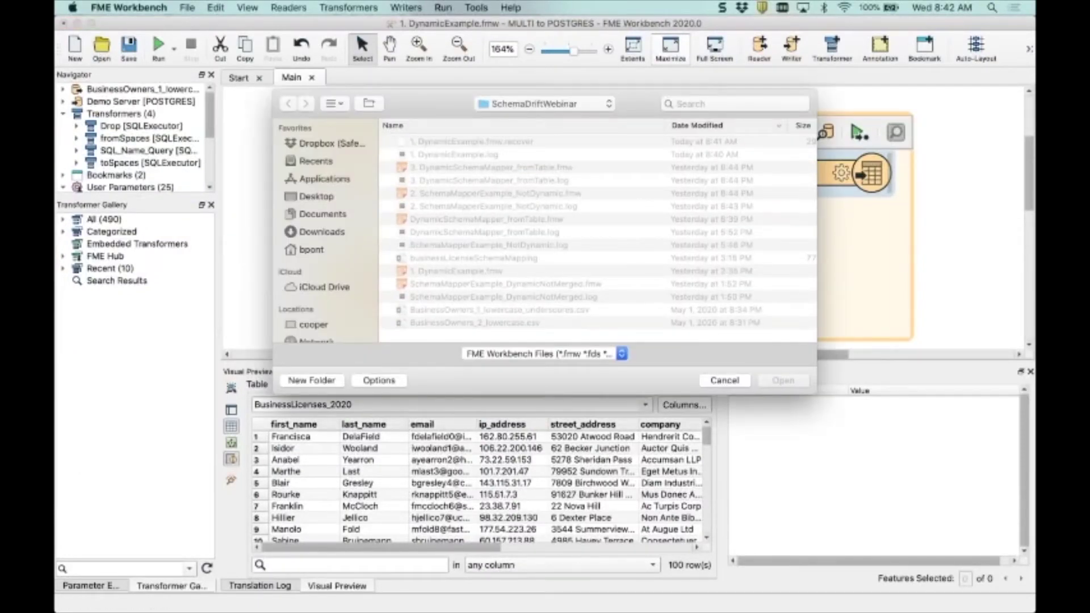
pyautogui.doubleClick(474, 194)
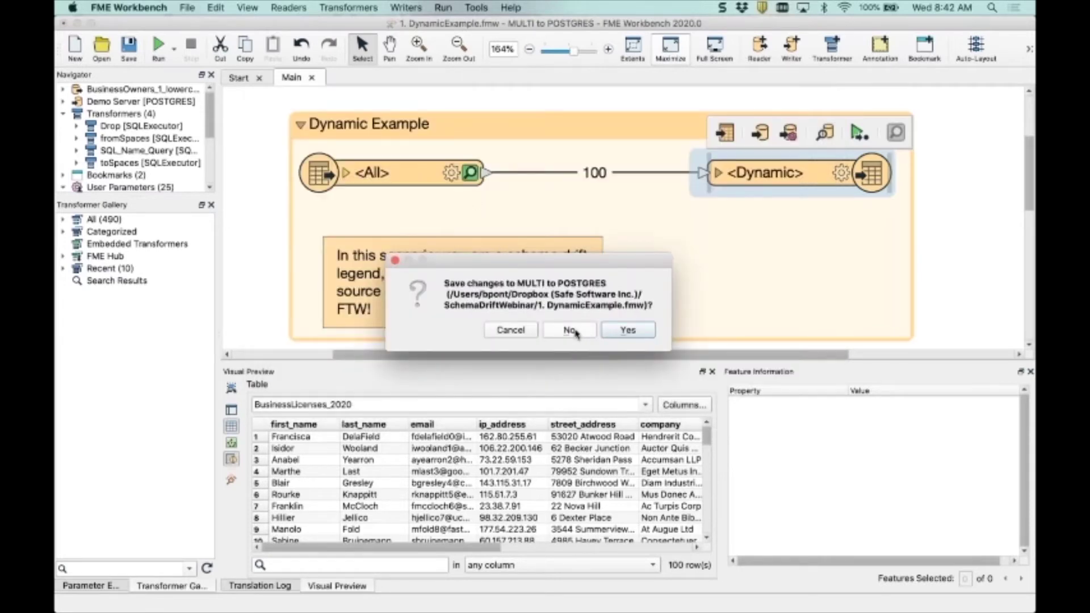
pyautogui.click(570, 330)
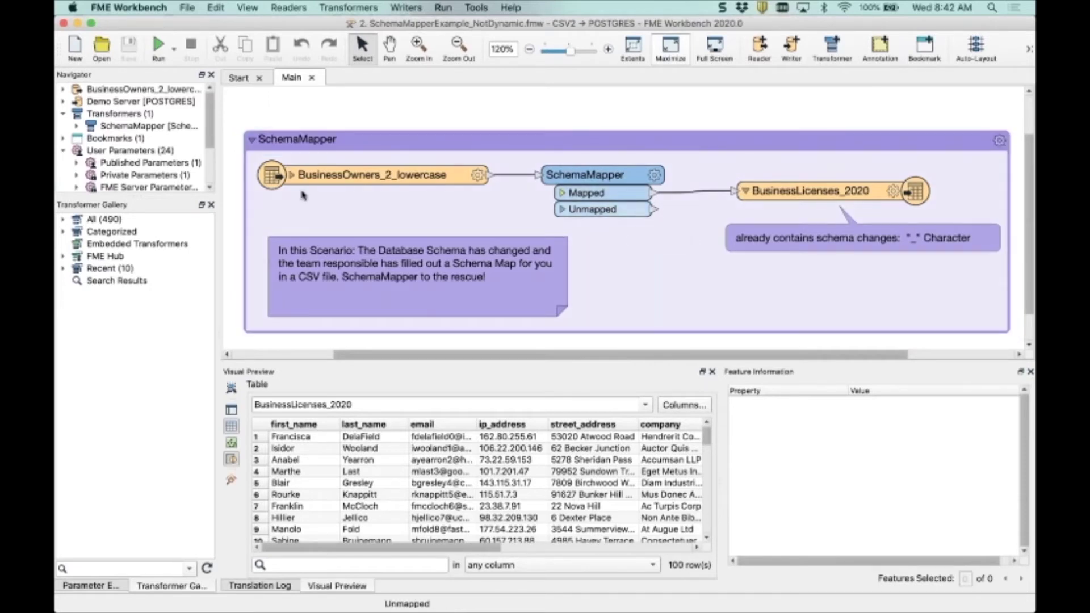
pyautogui.click(355, 180)
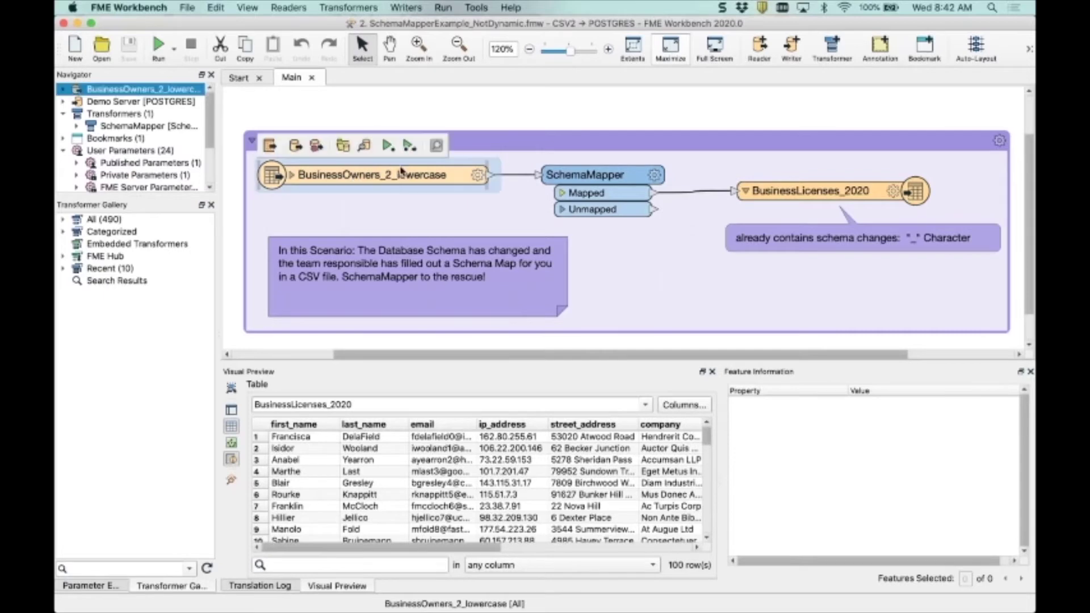
pyautogui.click(365, 147)
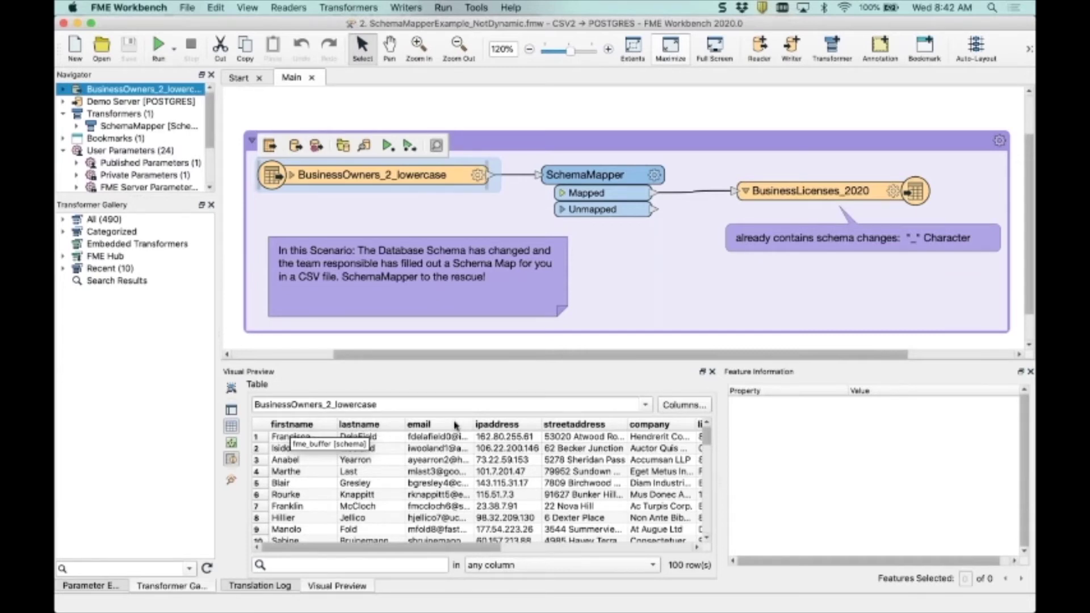
pyautogui.doubleClick(748, 193)
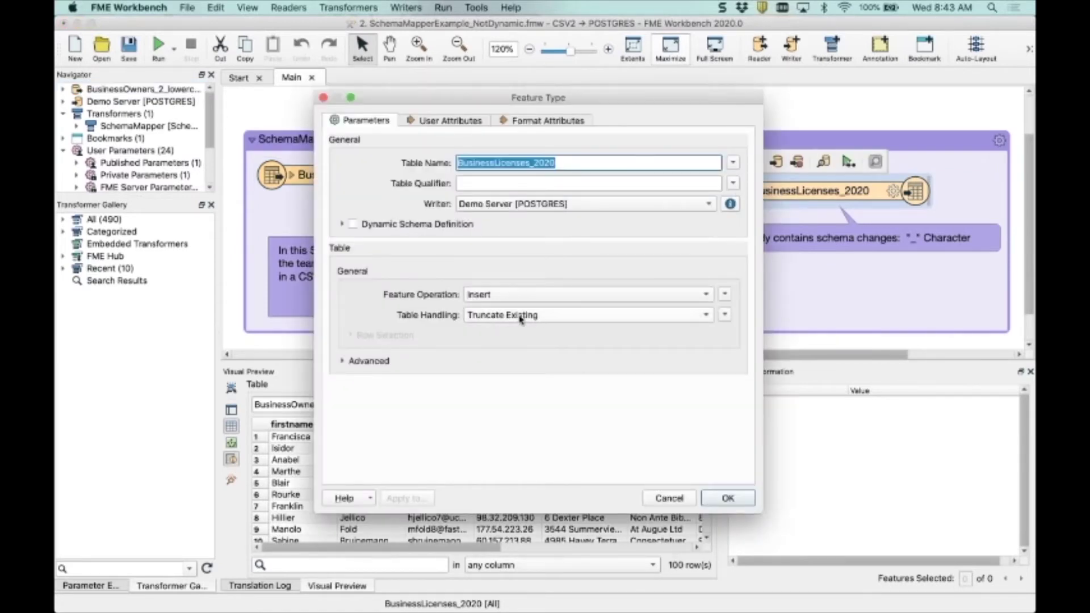
pyautogui.click(686, 500)
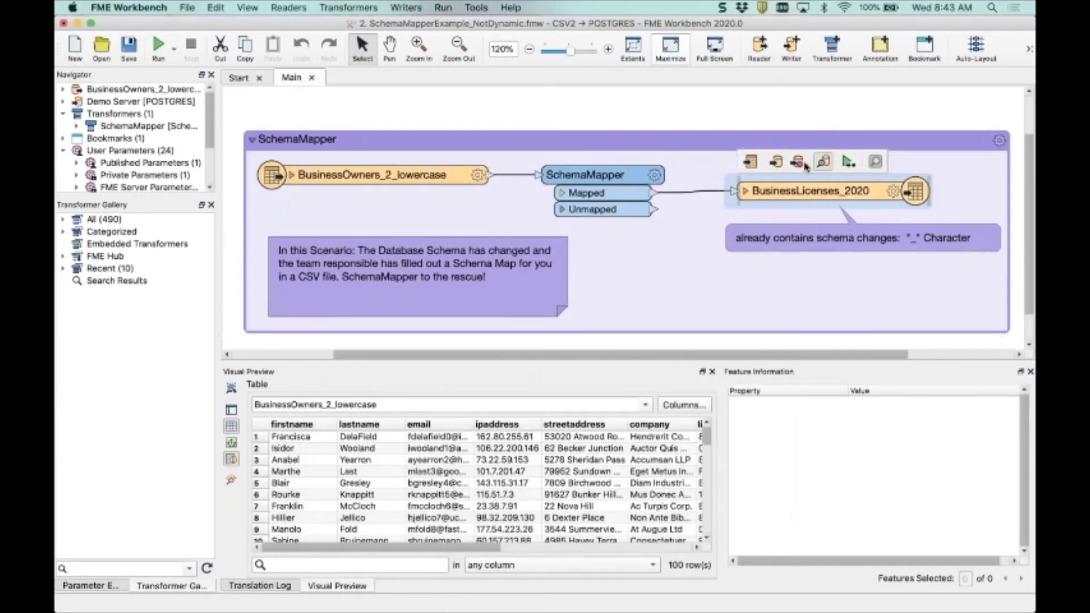
pyautogui.click(823, 162)
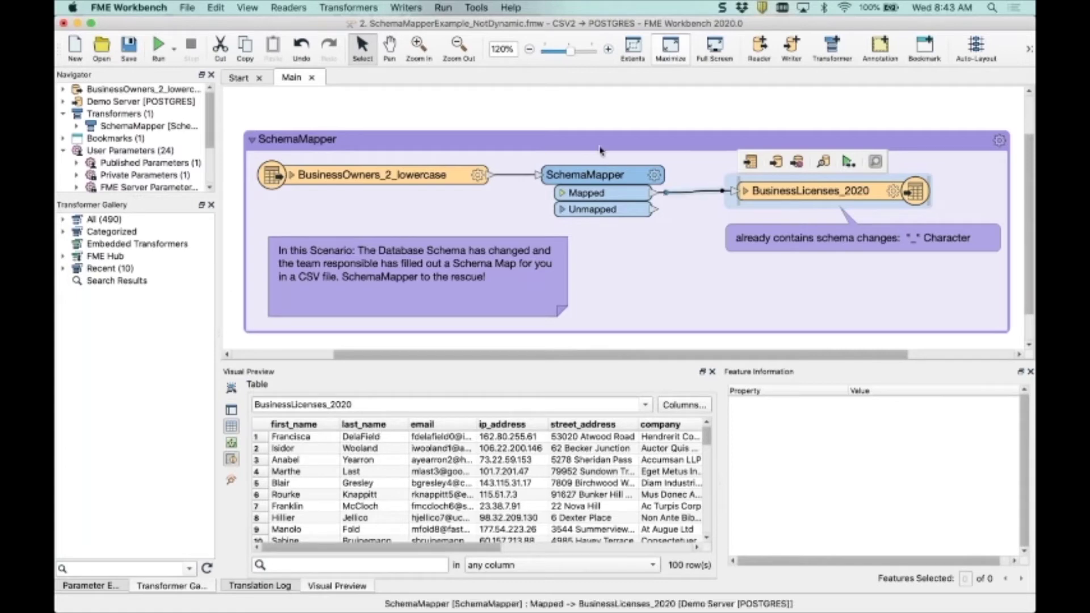
# Step: Deselect the BusinessLicenses_2020 writer and scroll the canvas up and left
pyautogui.click(589, 113)
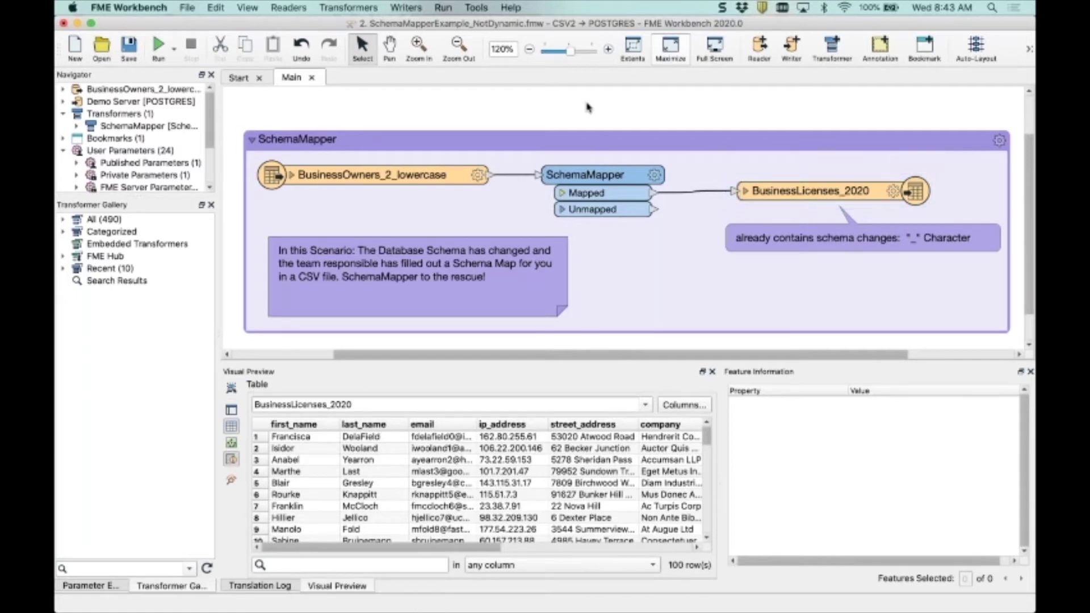
pyautogui.scroll(2, 588, 107)
pyautogui.hscroll(-2, 588, 108)
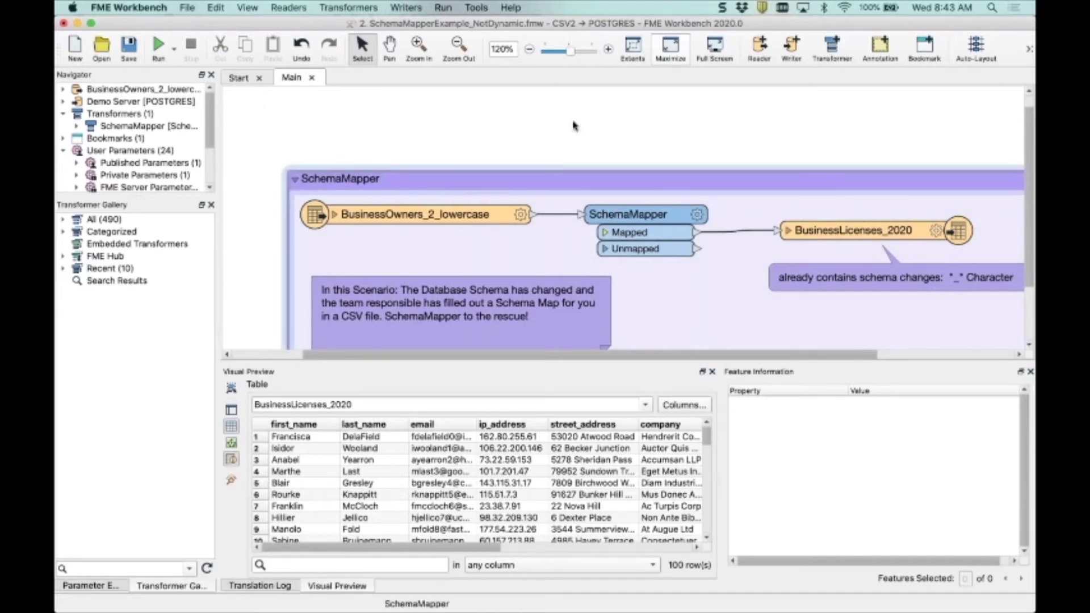
# Step: Quick Add a DatabaseJoiner and place it above the SchemaMapper bookmark
pyautogui.write('datab')
pyautogui.press('Down')
pyautogui.press('Return')
pyautogui.moveTo(555, 151); pyautogui.dragTo(553, 105)
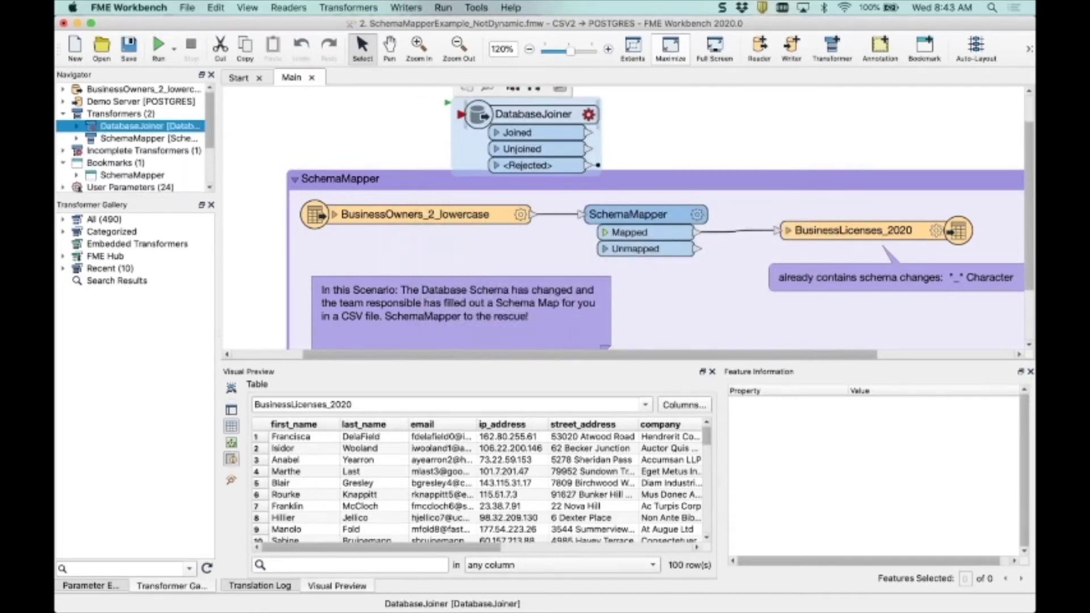
pyautogui.click(639, 131)
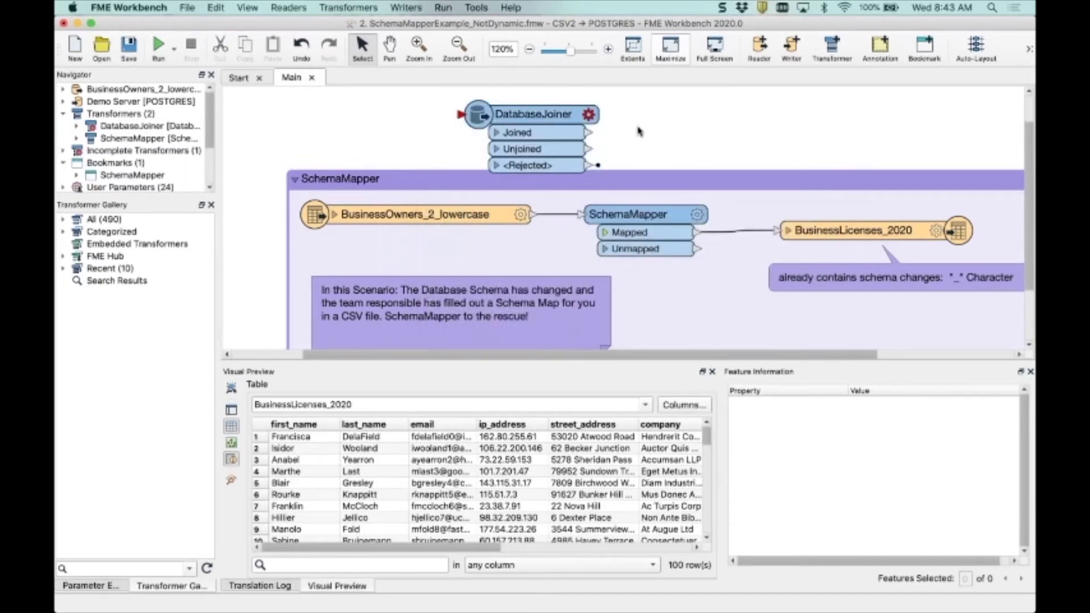
# Step: Quick Add an AttributeManager and place it beside the DatabaseJoiner
pyautogui.write('attribute')
pyautogui.press('BackSpace')
pyautogui.press('BackSpace')
pyautogui.press('BackSpace')
pyautogui.press('BackSpace')
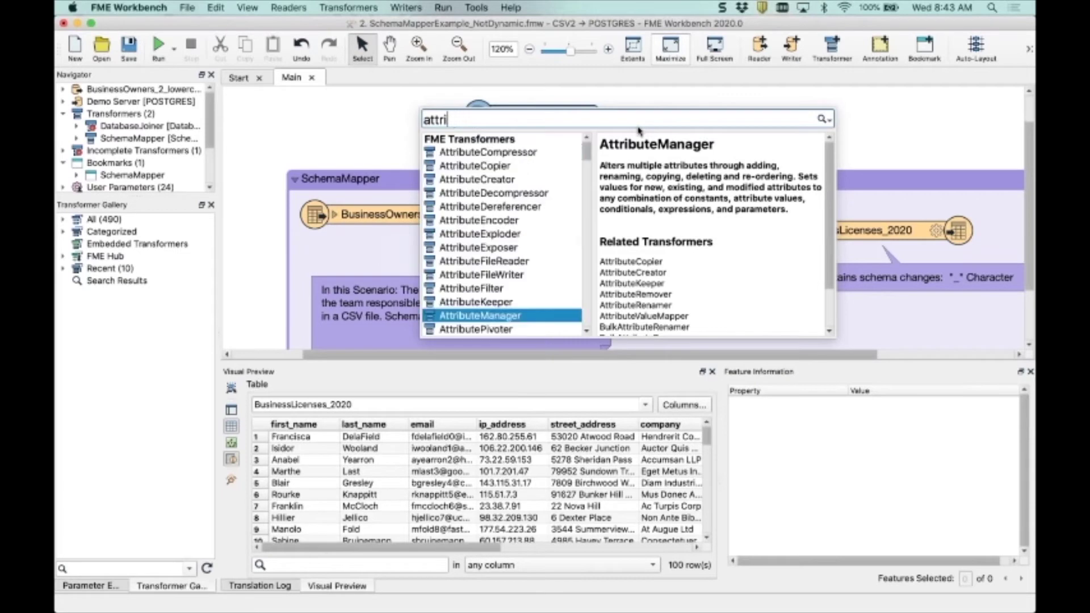
pyautogui.write('butema')
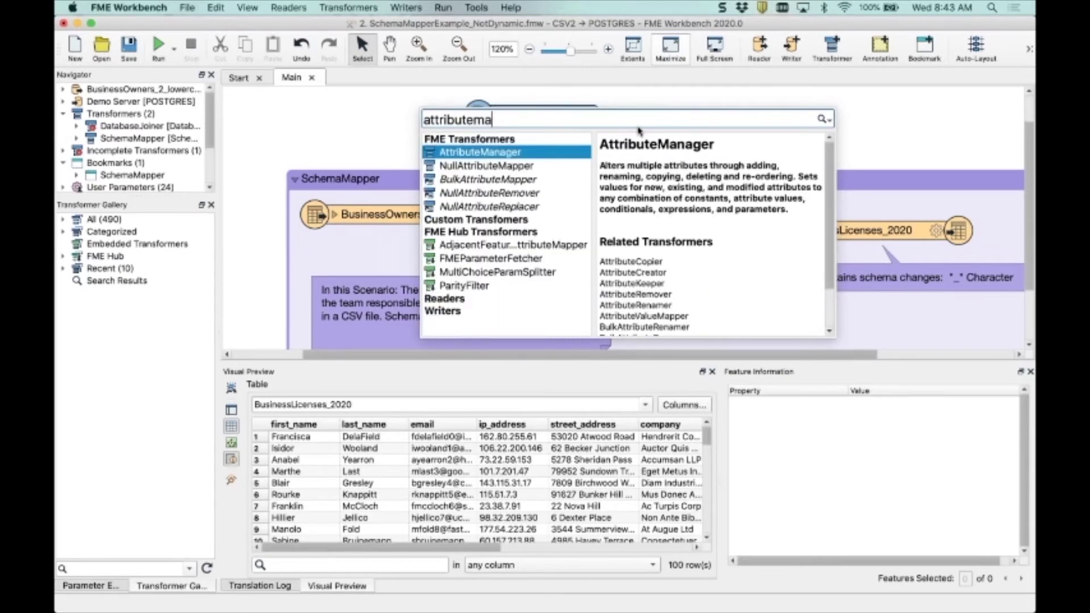
pyautogui.press('Return')
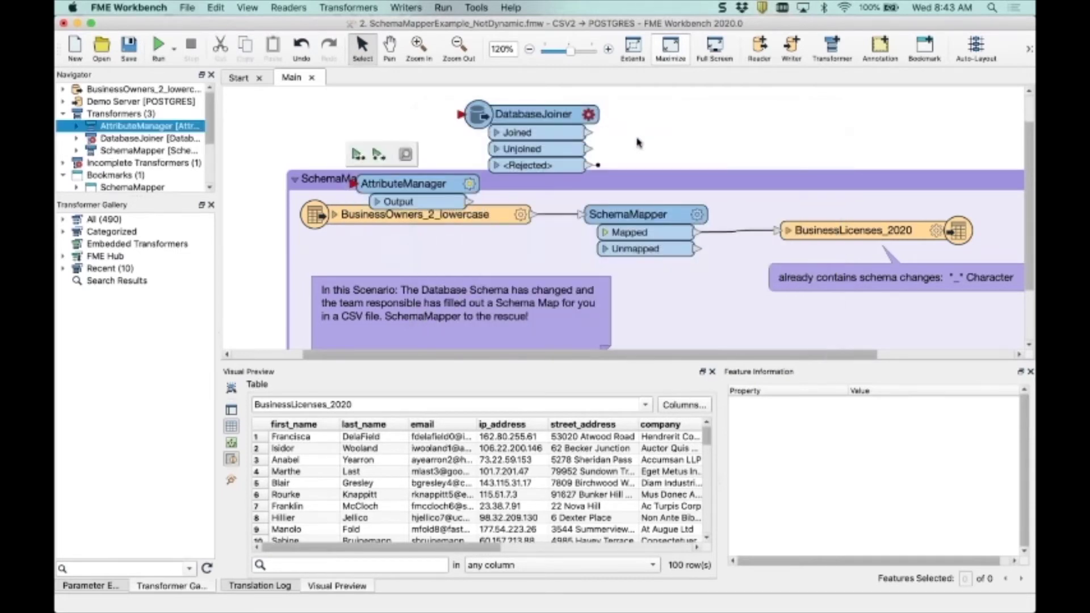
pyautogui.moveTo(424, 140); pyautogui.dragTo(418, 70)
pyautogui.click(628, 144)
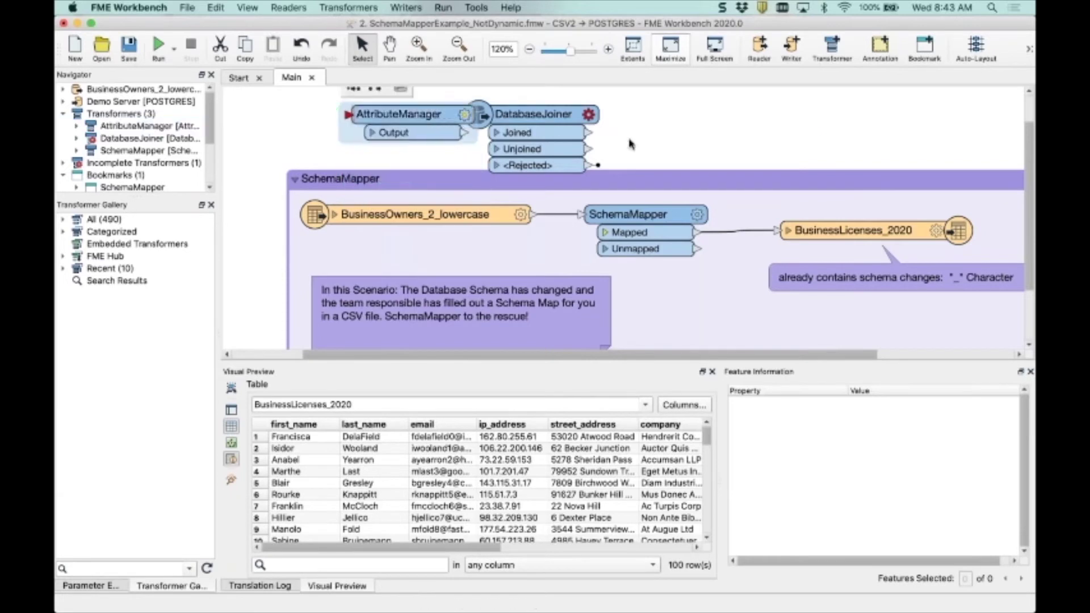
# Step: Quick Add a TestFilter and place it on the other side of the DatabaseJoiner
pyautogui.write('testf')
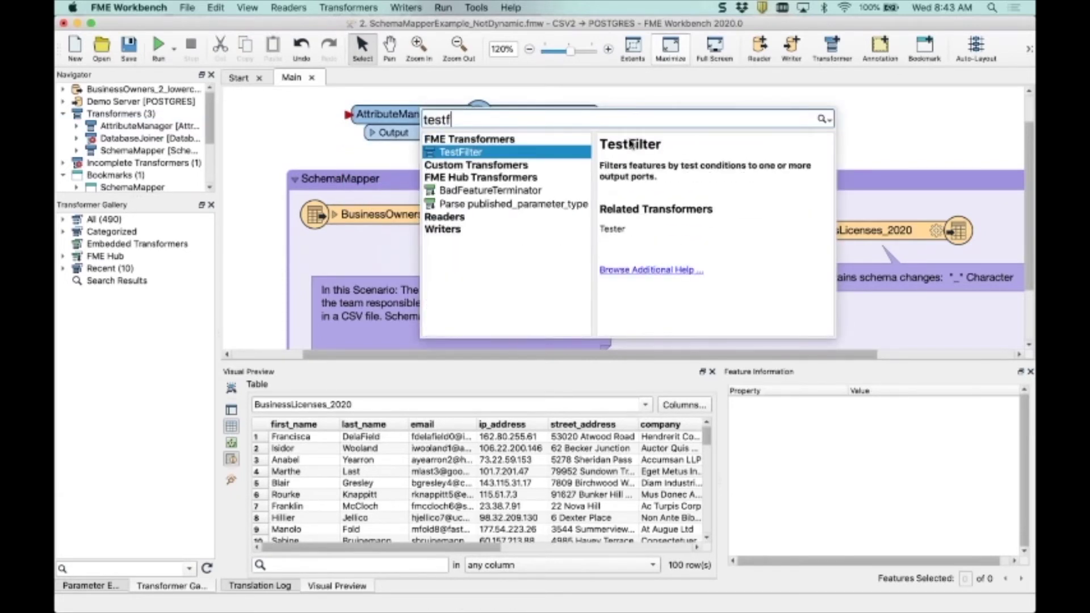
pyautogui.doubleClick(491, 154)
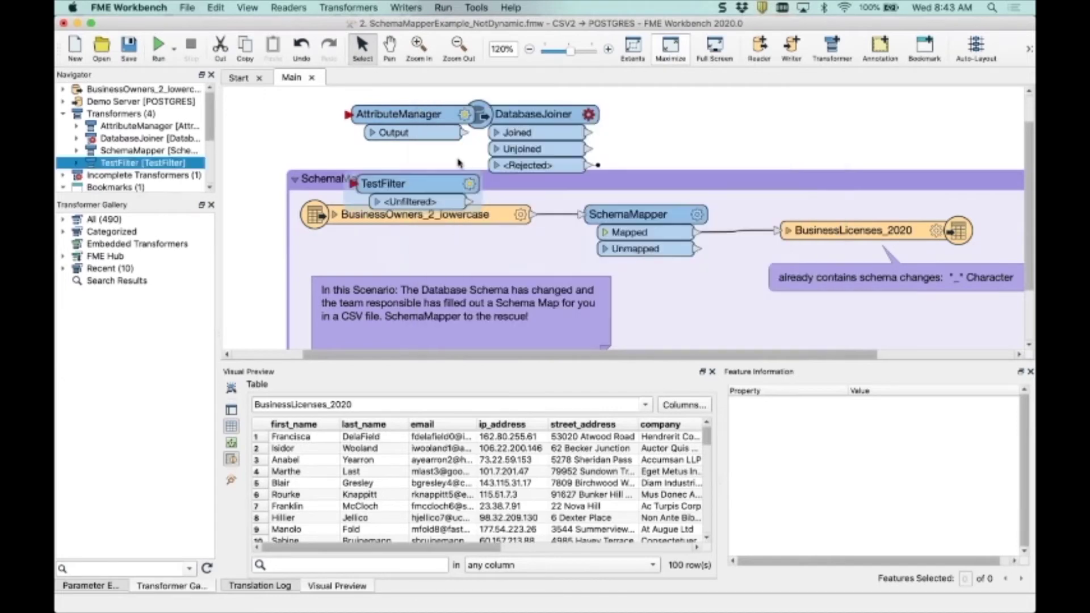
pyautogui.moveTo(462, 179); pyautogui.dragTo(706, 109)
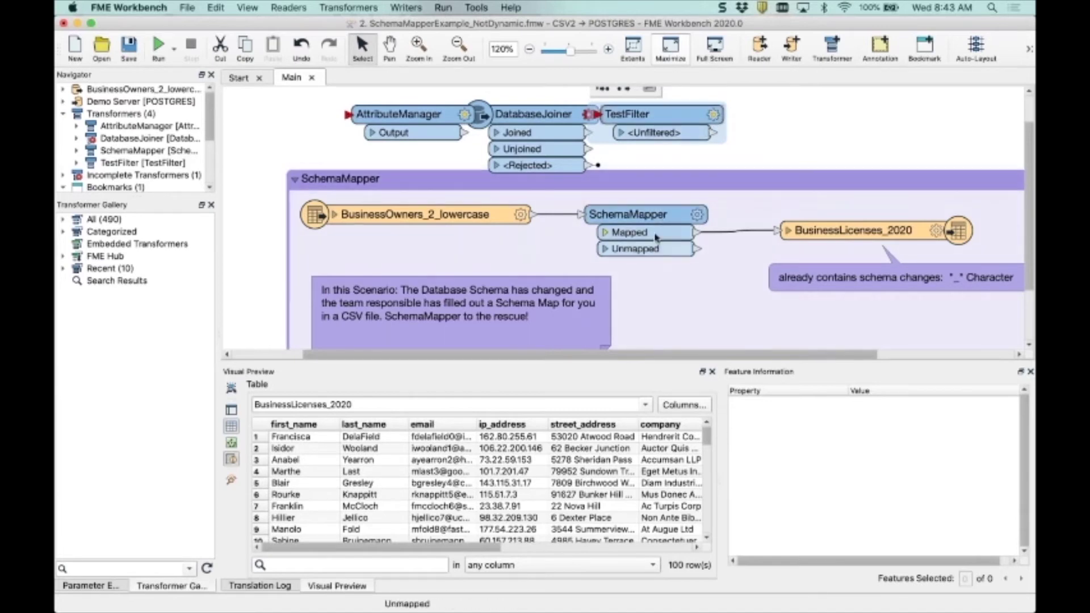
pyautogui.click(833, 130)
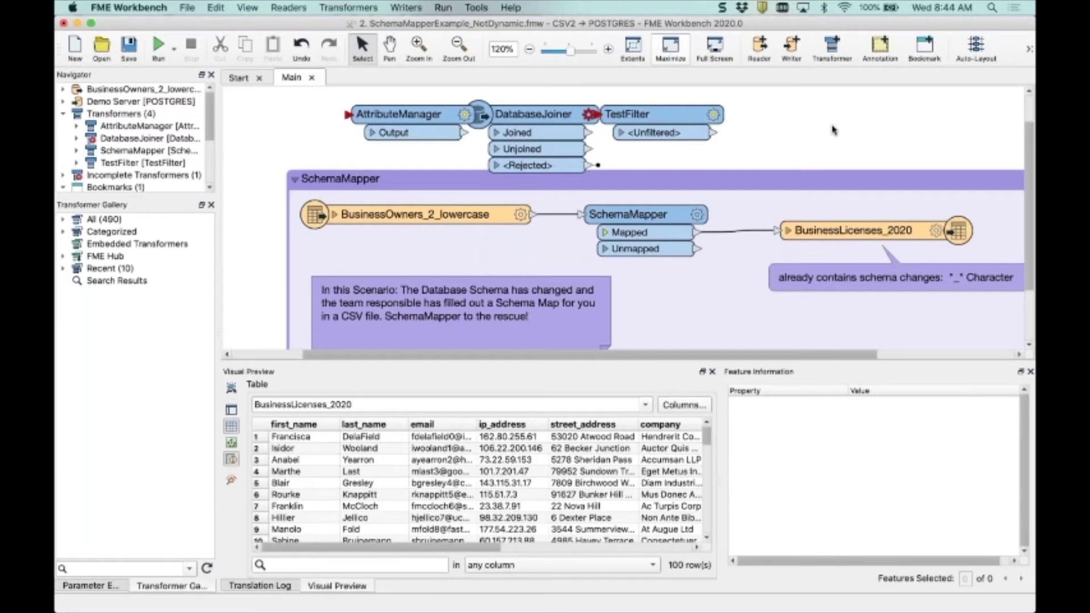
# Step: Add a SchemaSetter right of TestFilter, then delete it, keeping its embedded definition
pyautogui.write('schem')
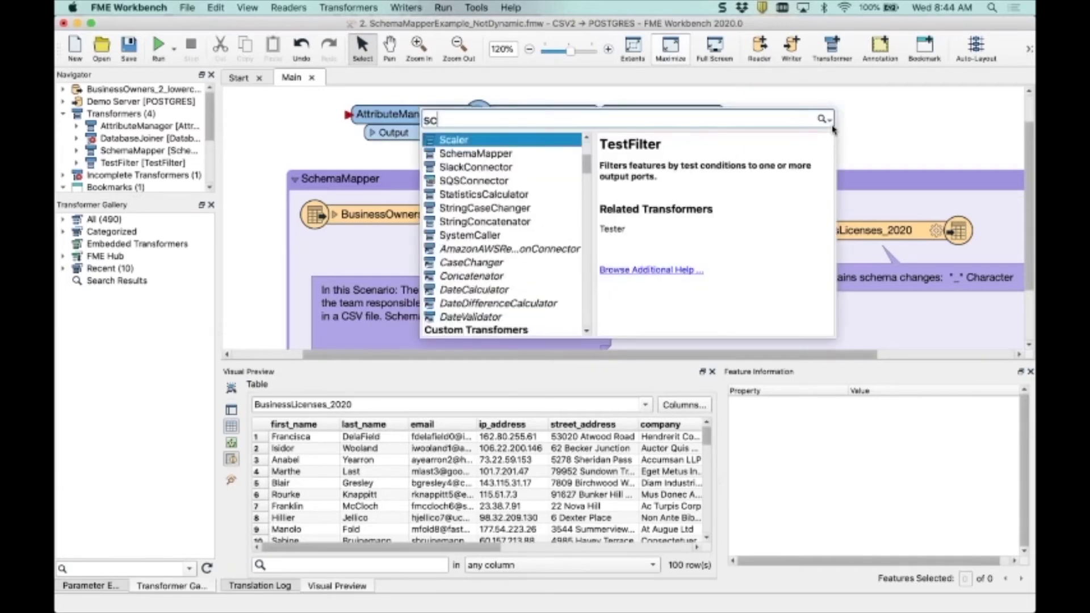
pyautogui.doubleClick(494, 164)
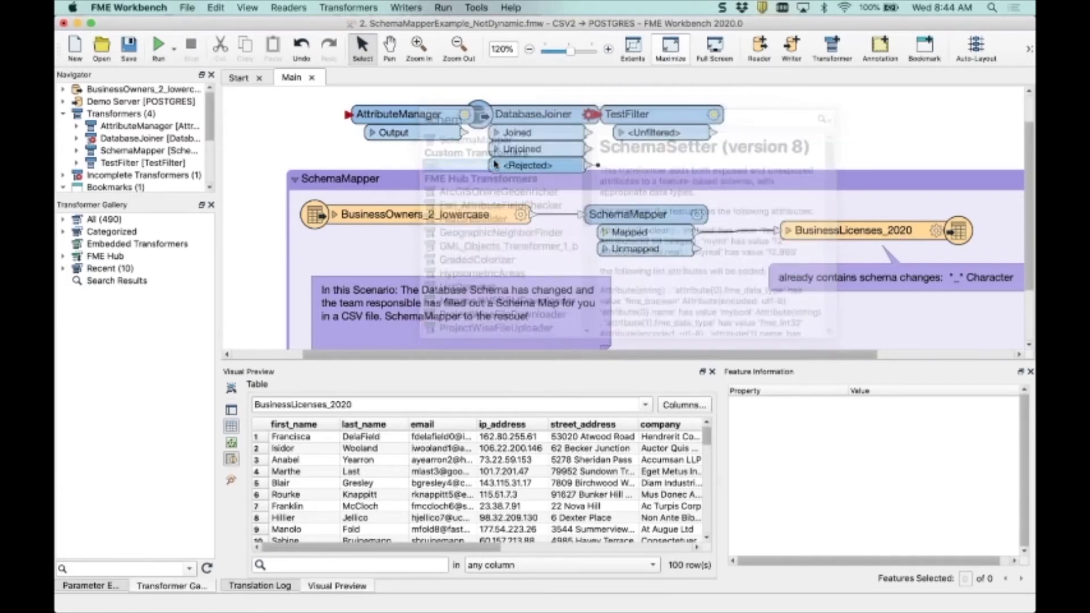
pyautogui.moveTo(458, 118); pyautogui.dragTo(843, 139)
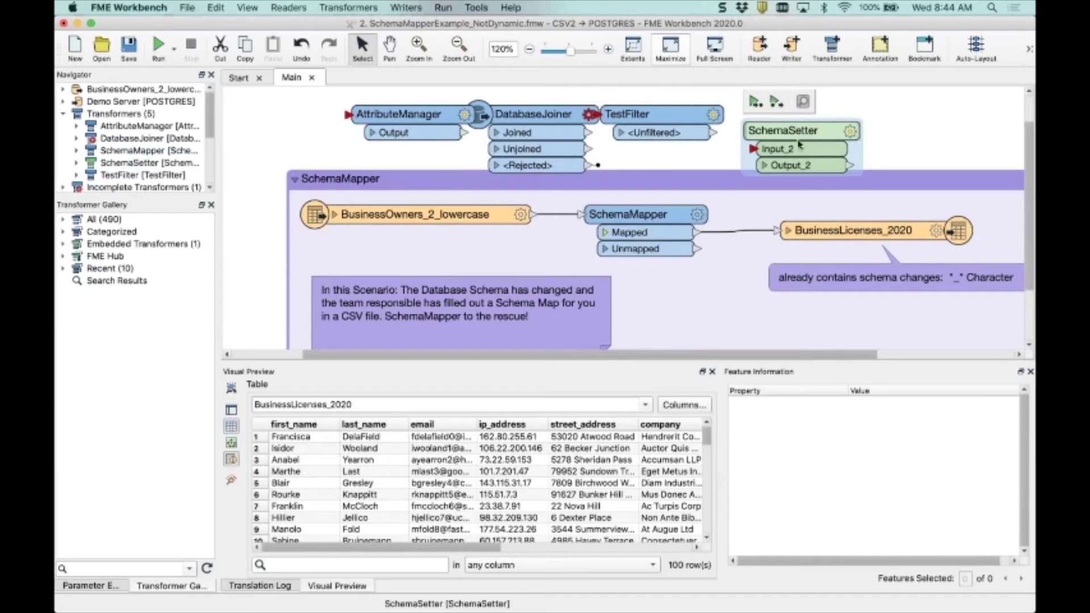
pyautogui.press('Delete')
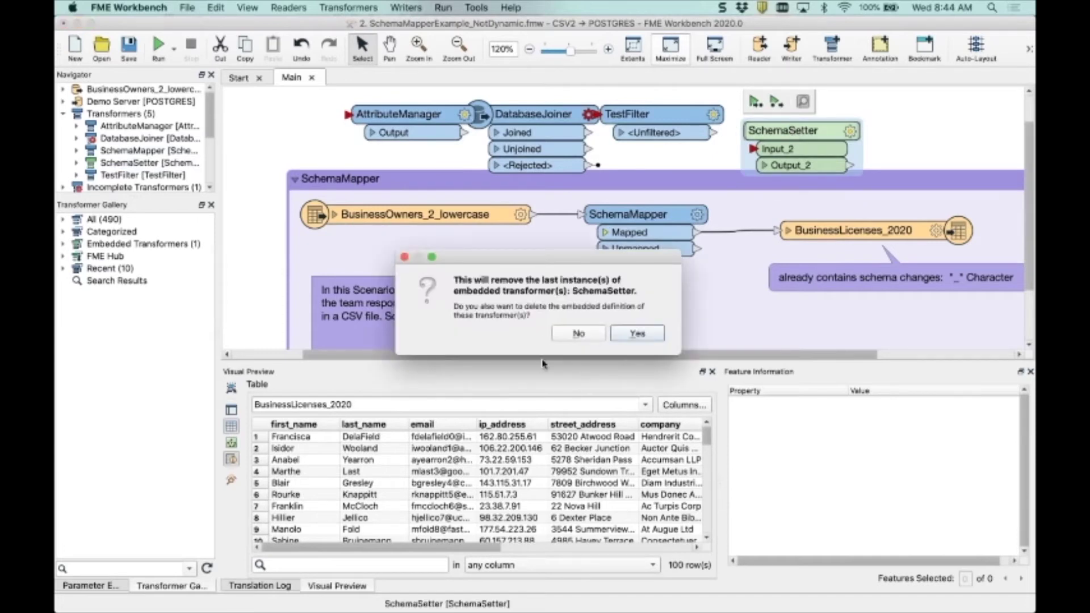
pyautogui.click(587, 334)
# Step: Quick Add a second SchemaMapper, SchemaMapper_2, at the top right of the canvas
pyautogui.write('schema')
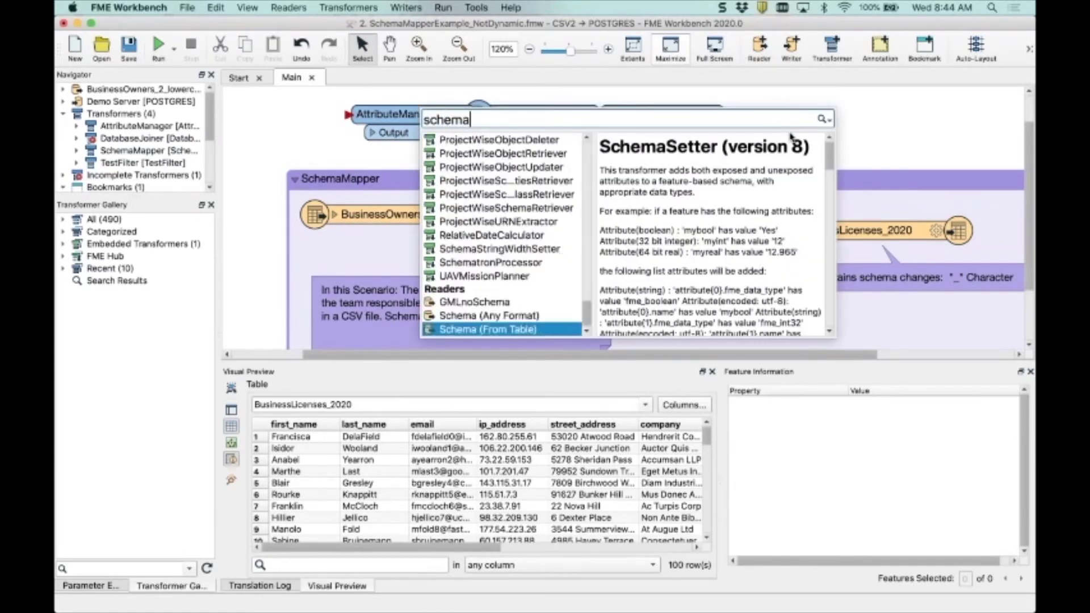
pyautogui.write('n')
pyautogui.press('BackSpace')
pyautogui.write('p')
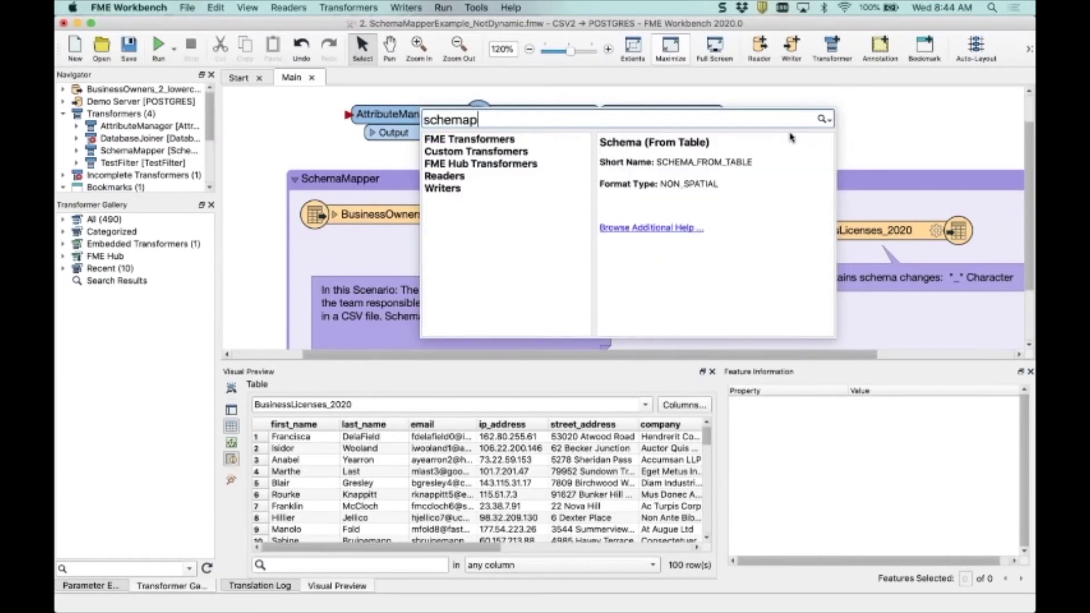
pyautogui.press('BackSpace')
pyautogui.write('map')
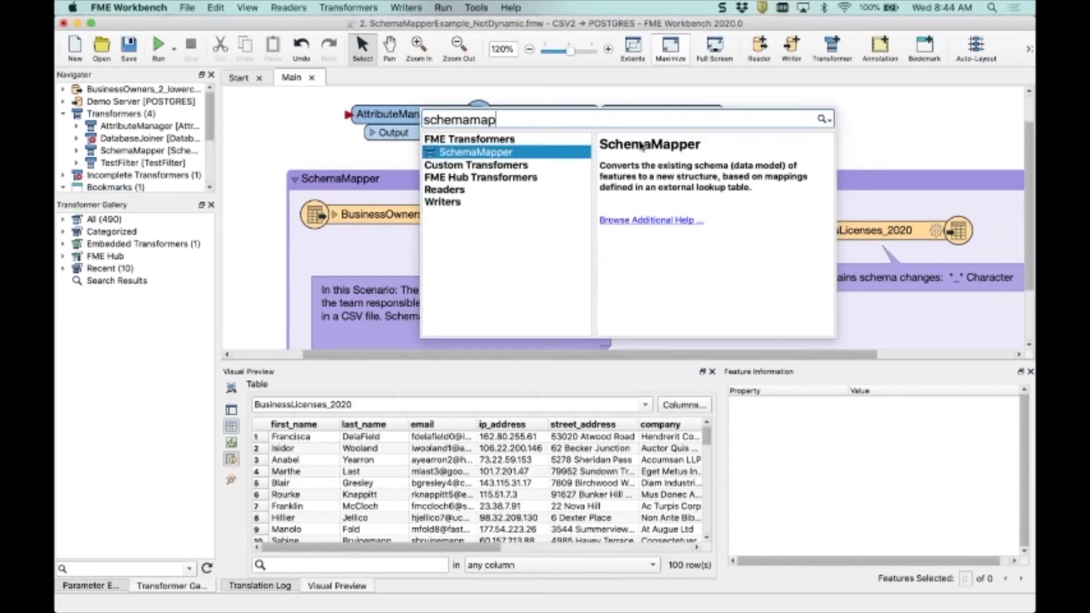
pyautogui.press('Return')
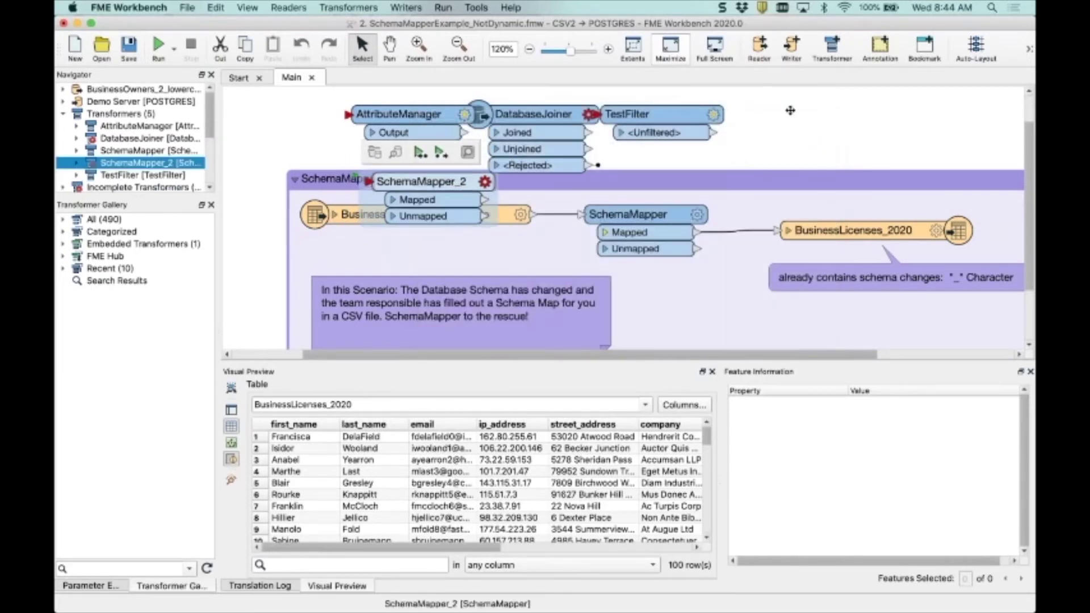
pyautogui.moveTo(431, 166); pyautogui.dragTo(818, 115)
pyautogui.rightClick(843, 117)
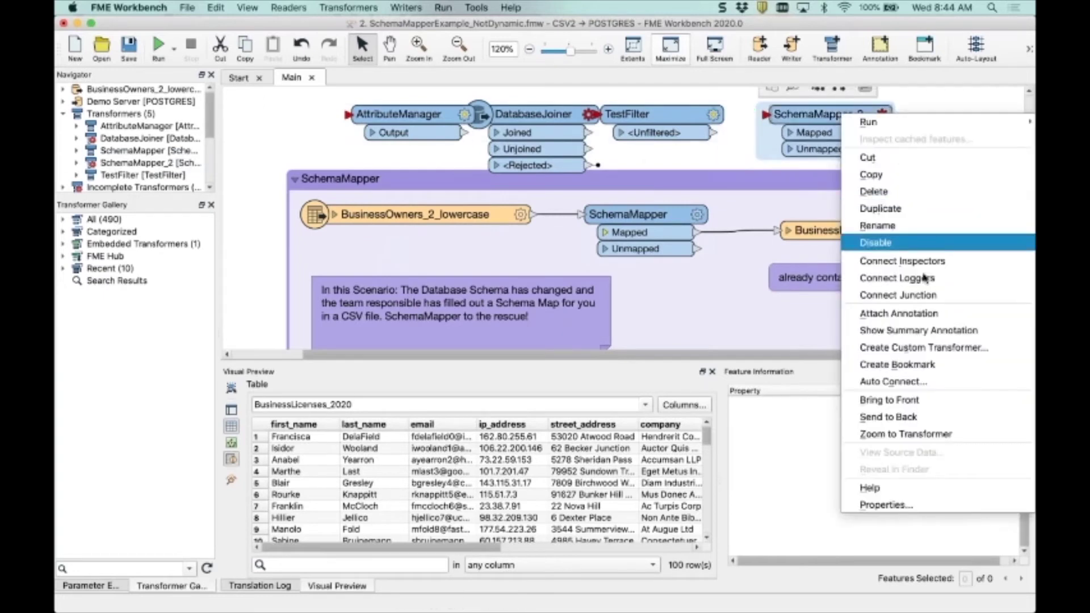
# Step: Convert SchemaMapper_2 into a custom transformer named HULK and place it below SchemaMapper
pyautogui.click(915, 349)
pyautogui.write('HULK')
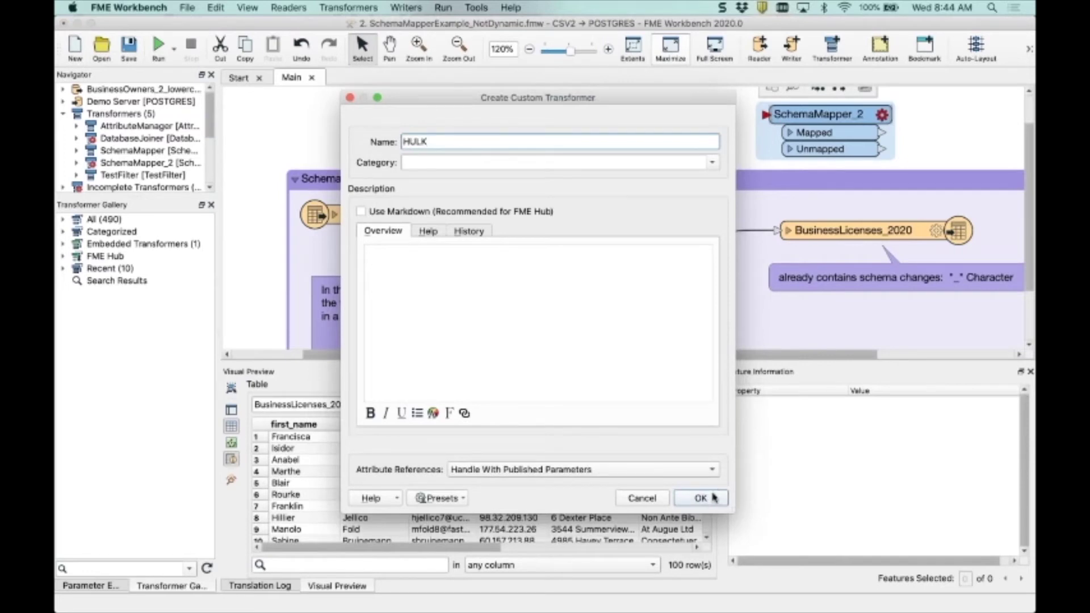
pyautogui.click(713, 498)
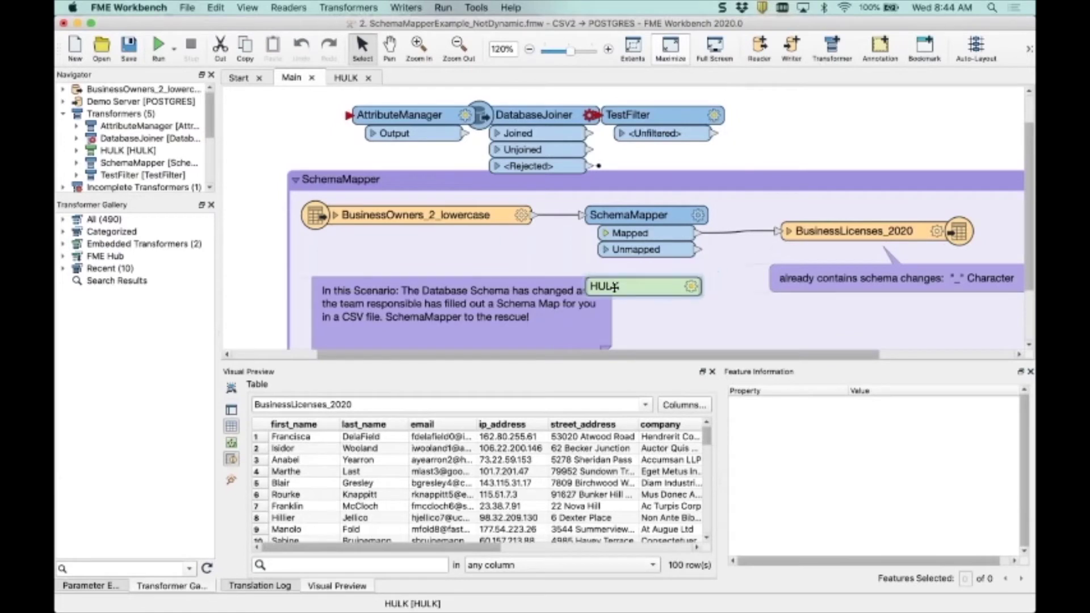
pyautogui.click(625, 287)
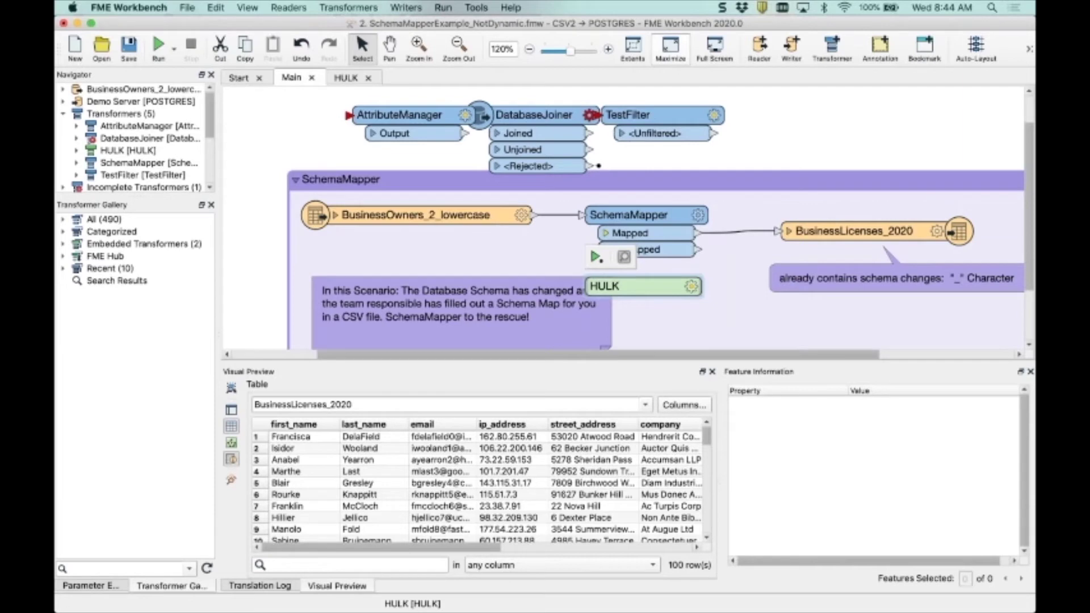
pyautogui.moveTo(636, 288); pyautogui.dragTo(636, 320)
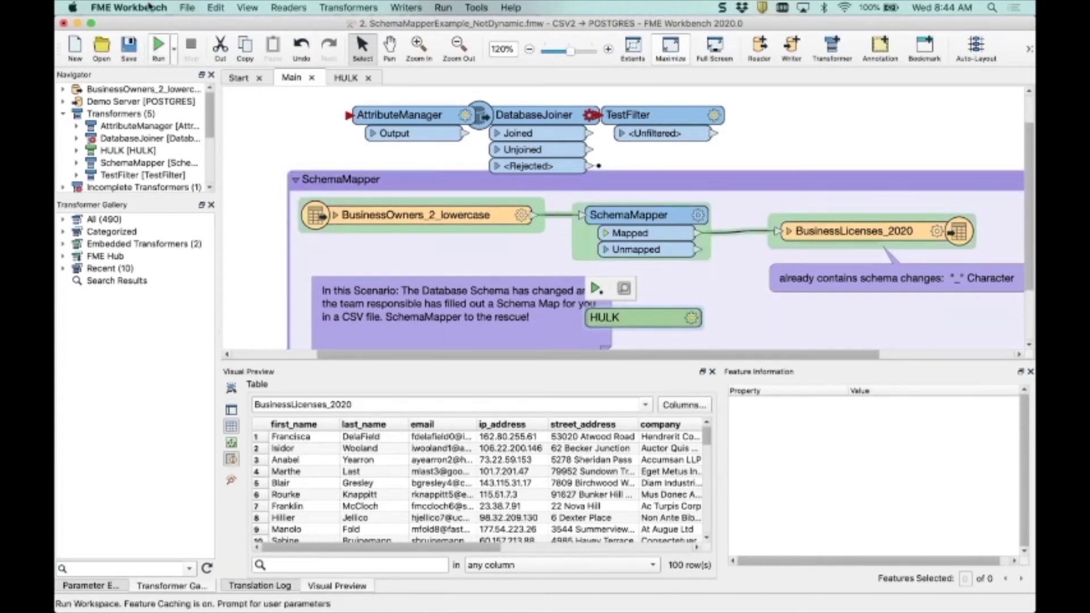
# Step: Rerun the workspace with the source CSV, then move HULK to the upper right of the canvas
pyautogui.click(158, 45)
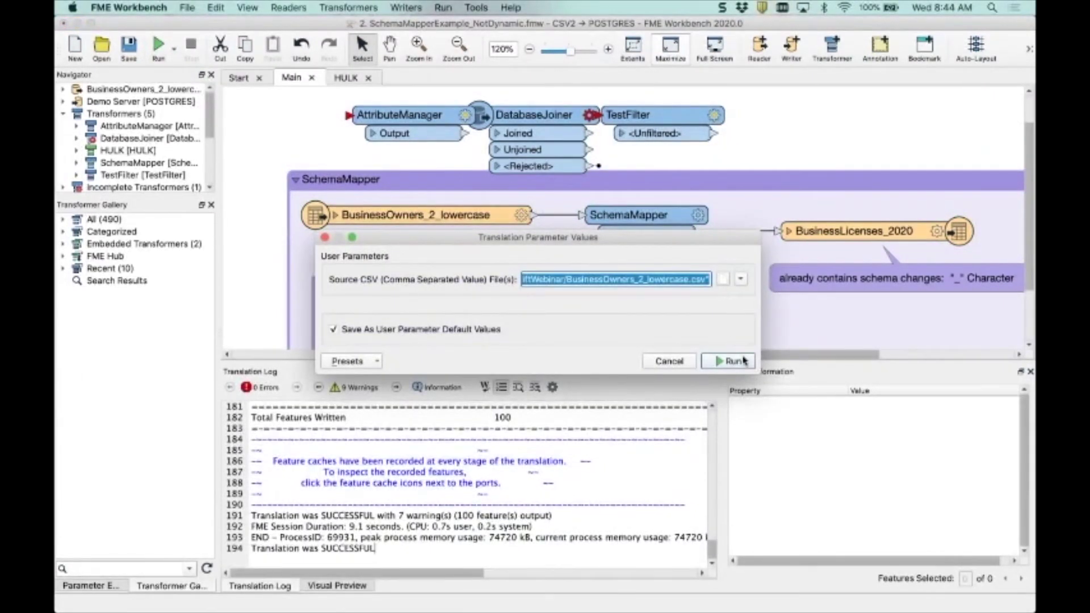
pyautogui.click(732, 361)
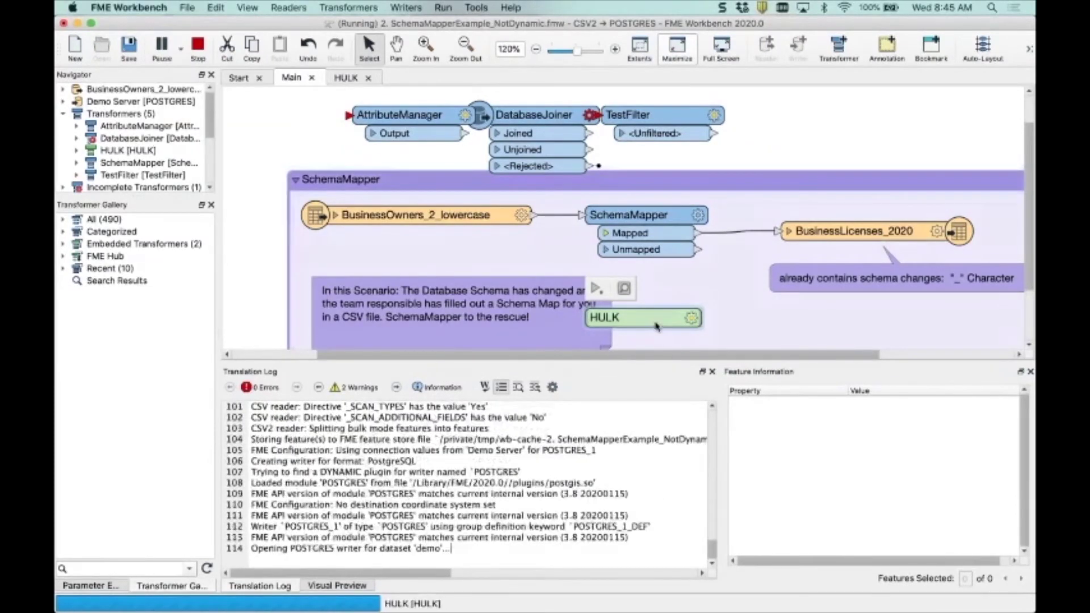
pyautogui.moveTo(784, 187); pyautogui.dragTo(795, 116)
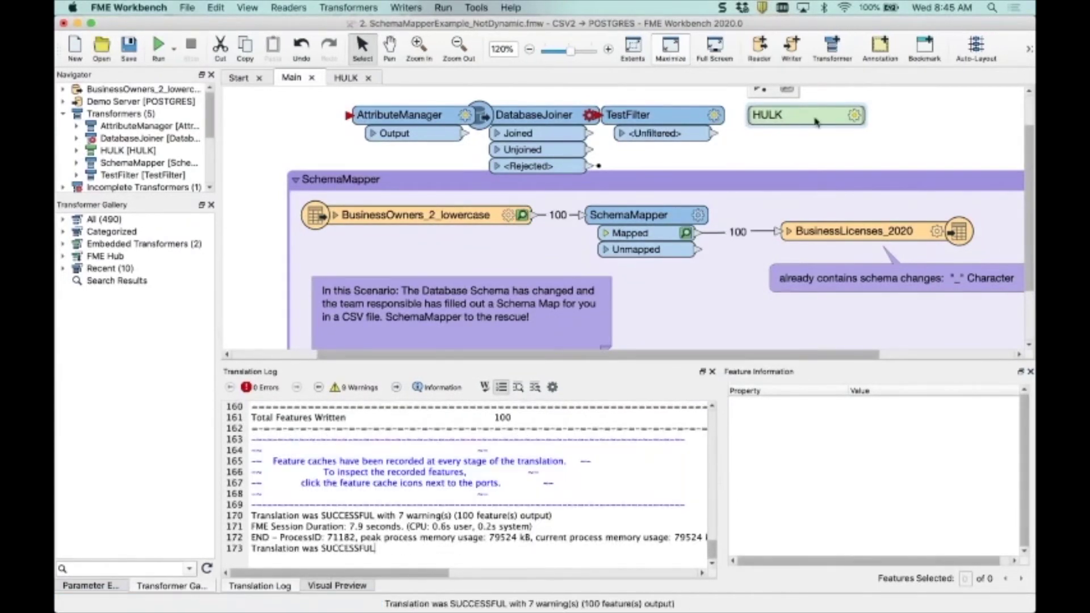
# Step: Open the SchemaMapper's parameters and bring up its schema mapping table in Excel
pyautogui.click(647, 250)
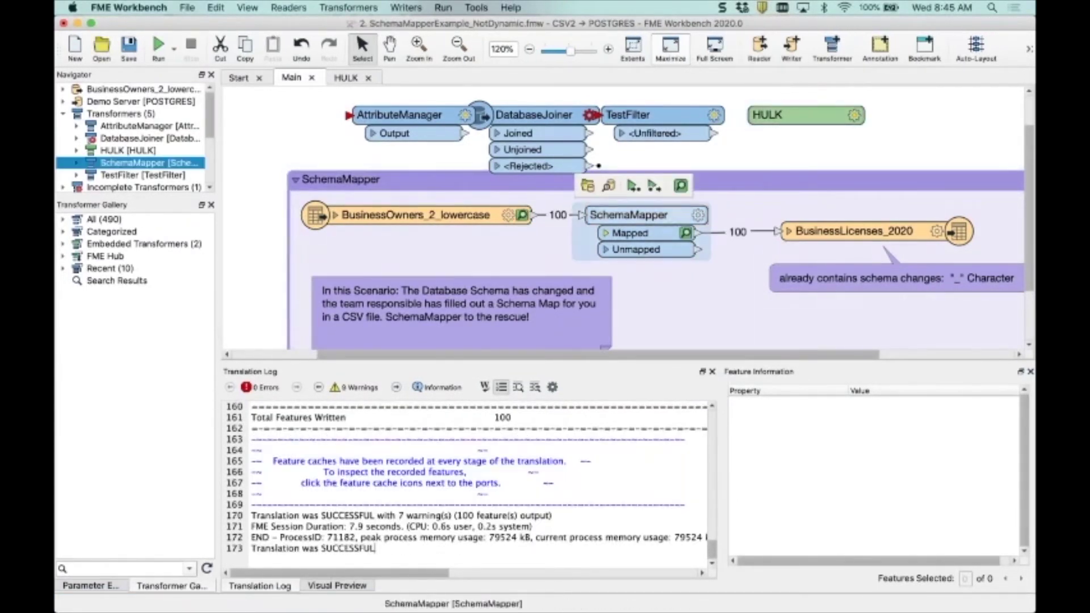
pyautogui.doubleClick(604, 236)
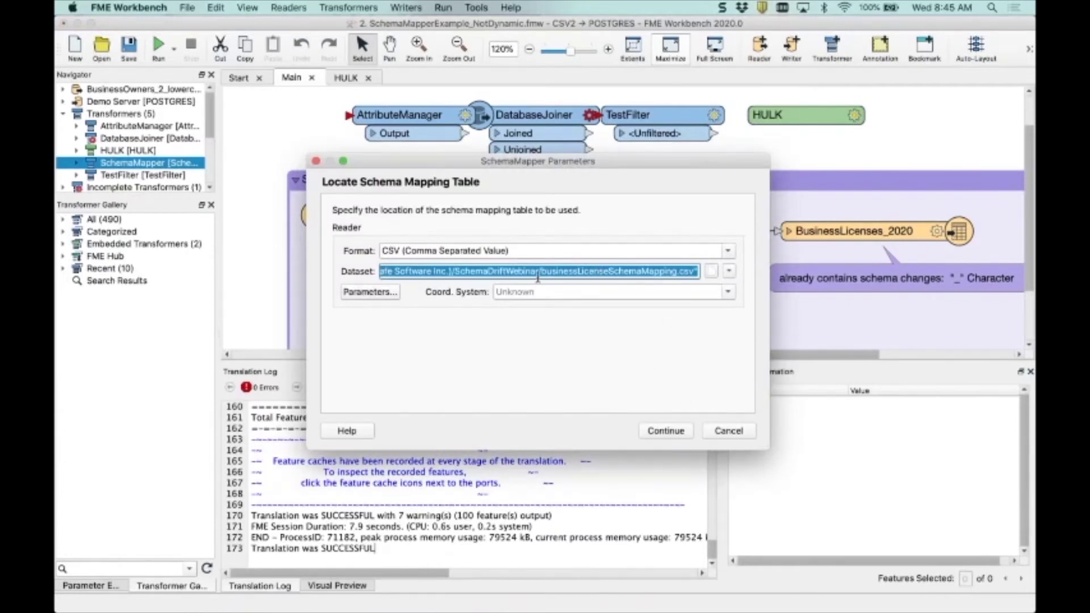
pyautogui.moveTo(363, 607)
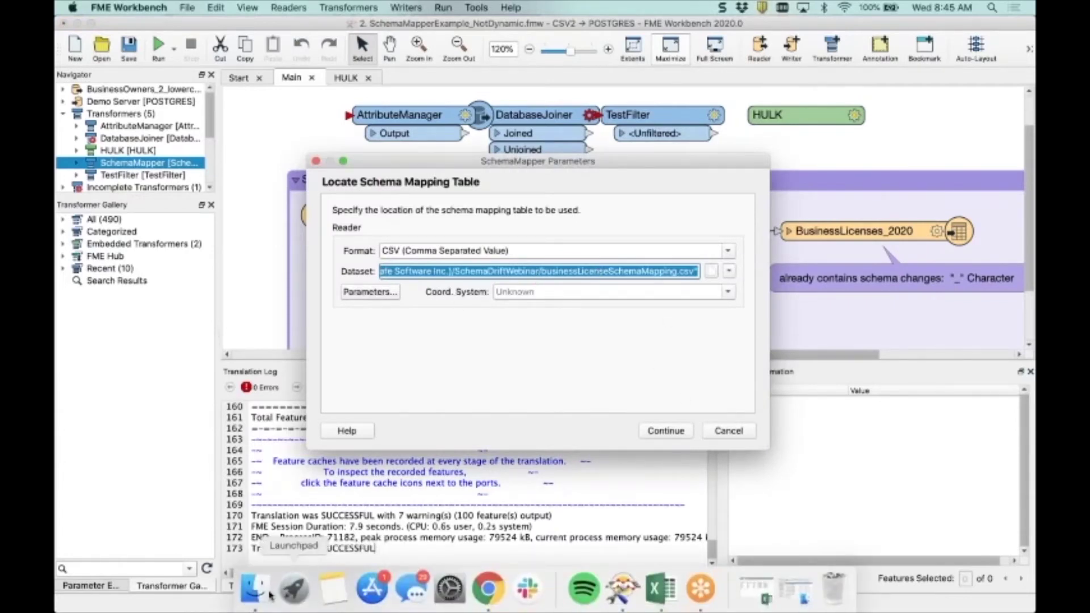
pyautogui.click(655, 599)
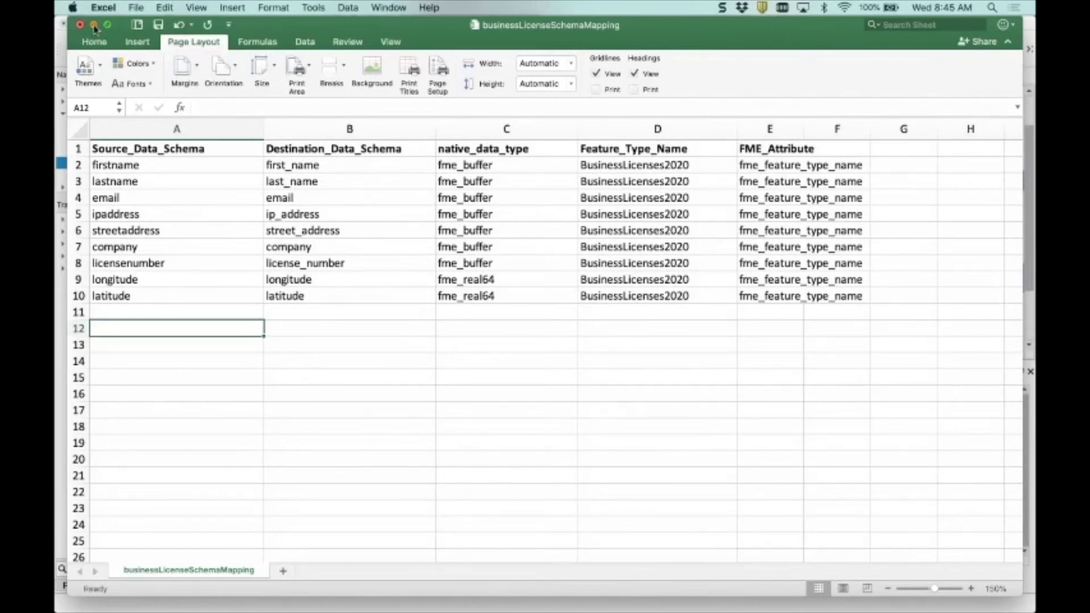
# Step: Minimise Excel after checking the businessLicenseSchemaMapping field mappings to return to FME Workbench
pyautogui.click(94, 25)
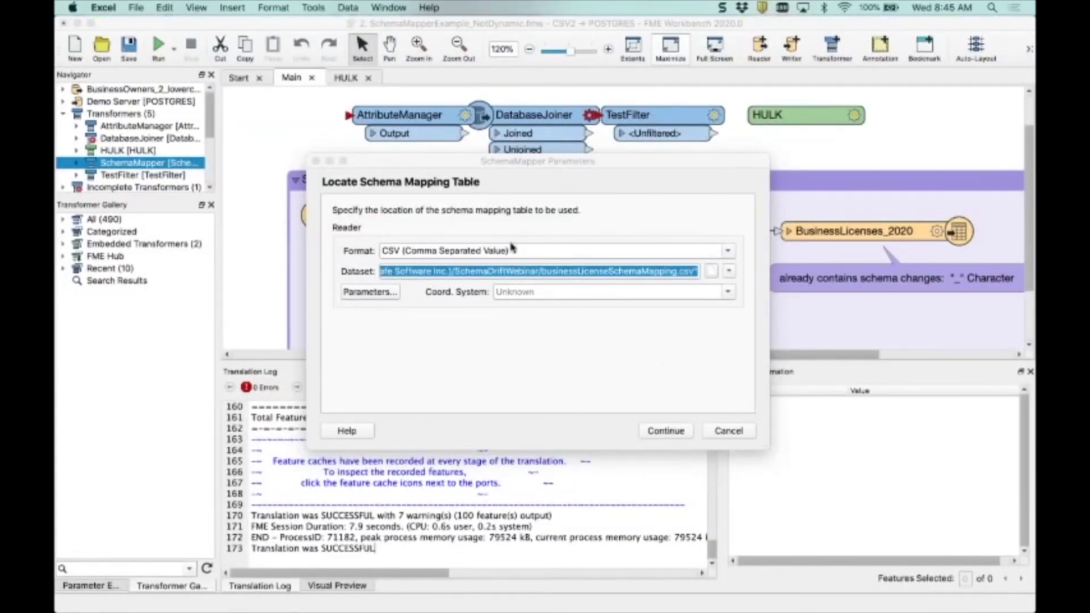
# Step: Preview the SchemaMapper's nine-field Attribute Map, then cancel it and close the parameters unchanged
pyautogui.click(666, 431)
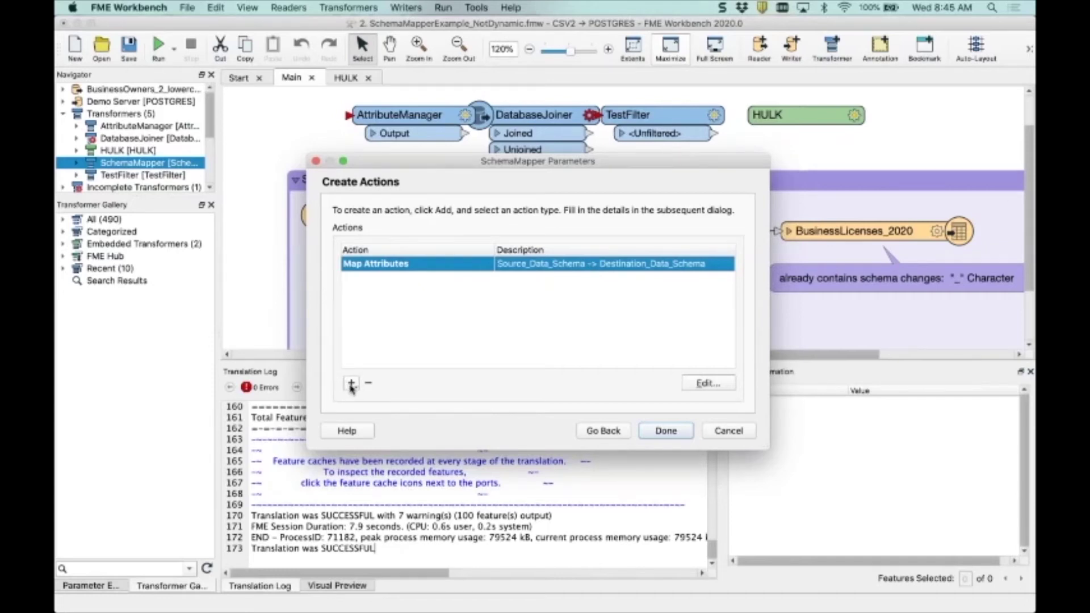
pyautogui.click(351, 384)
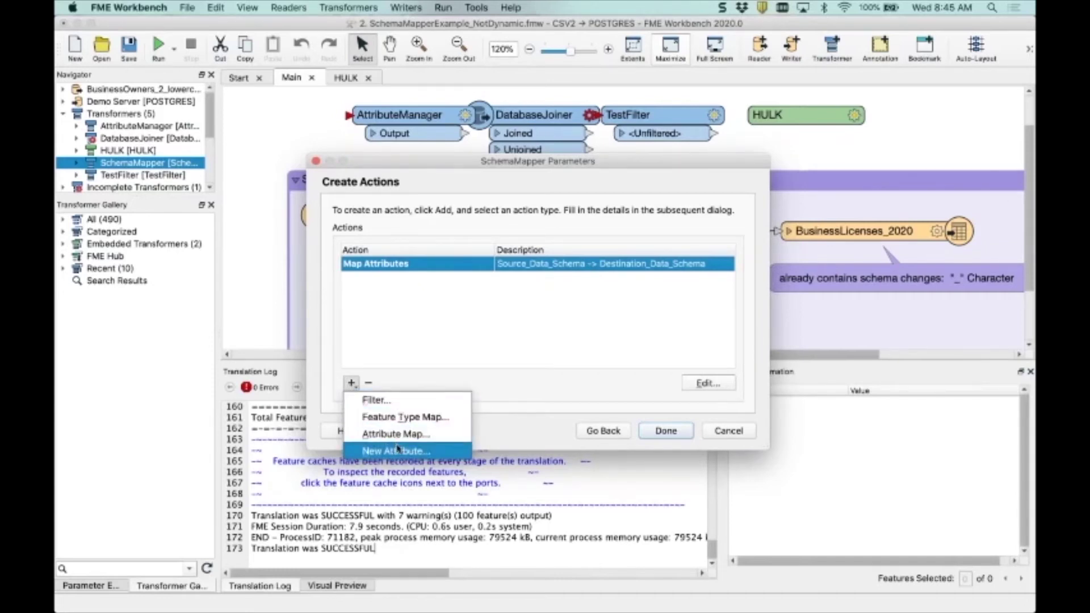
pyautogui.click(427, 434)
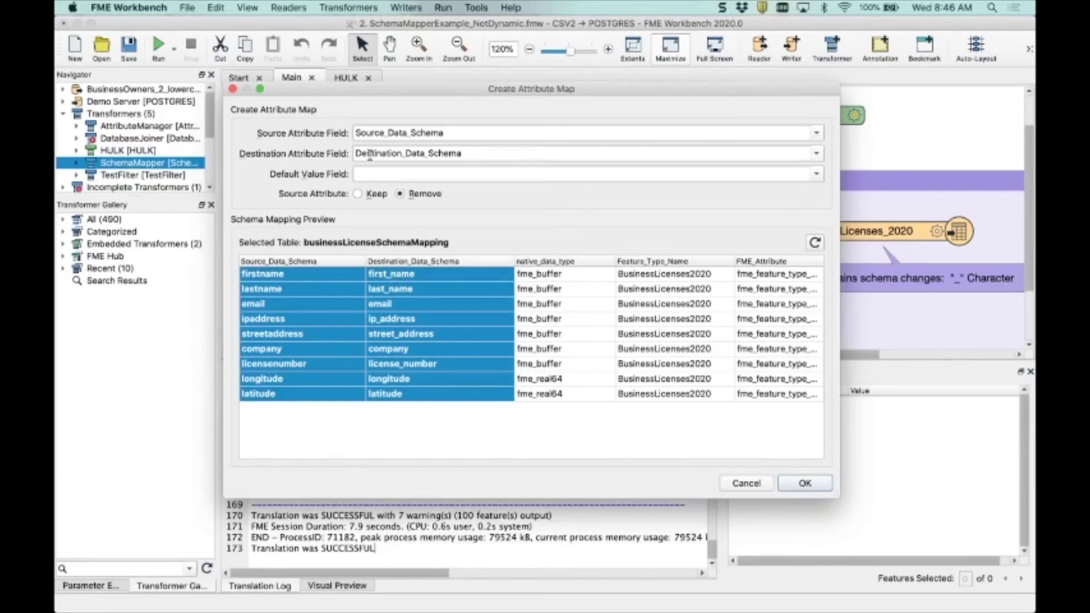
pyautogui.click(755, 487)
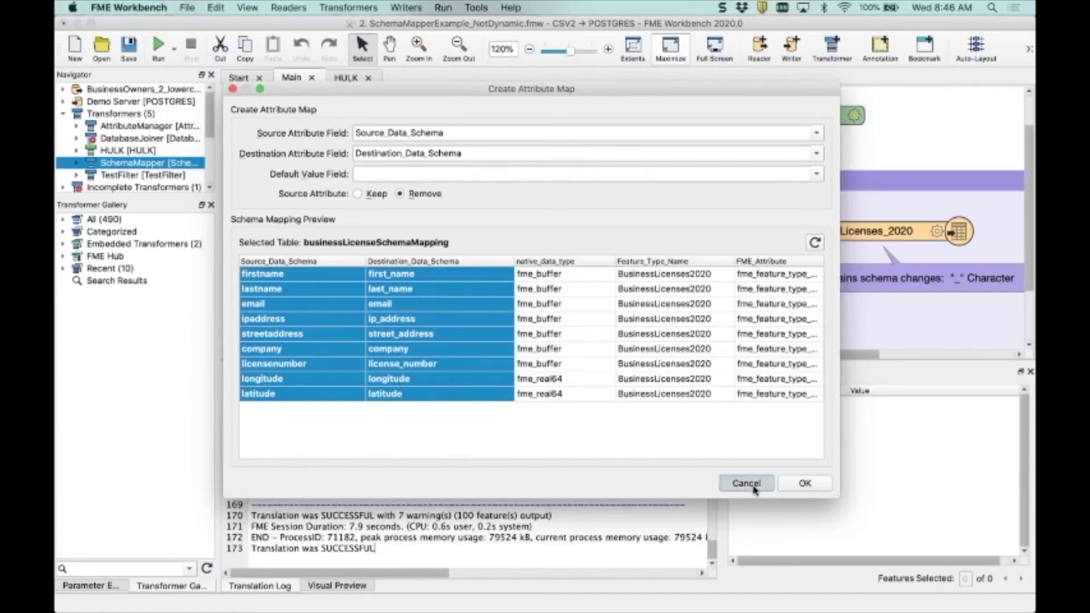
pyautogui.click(663, 430)
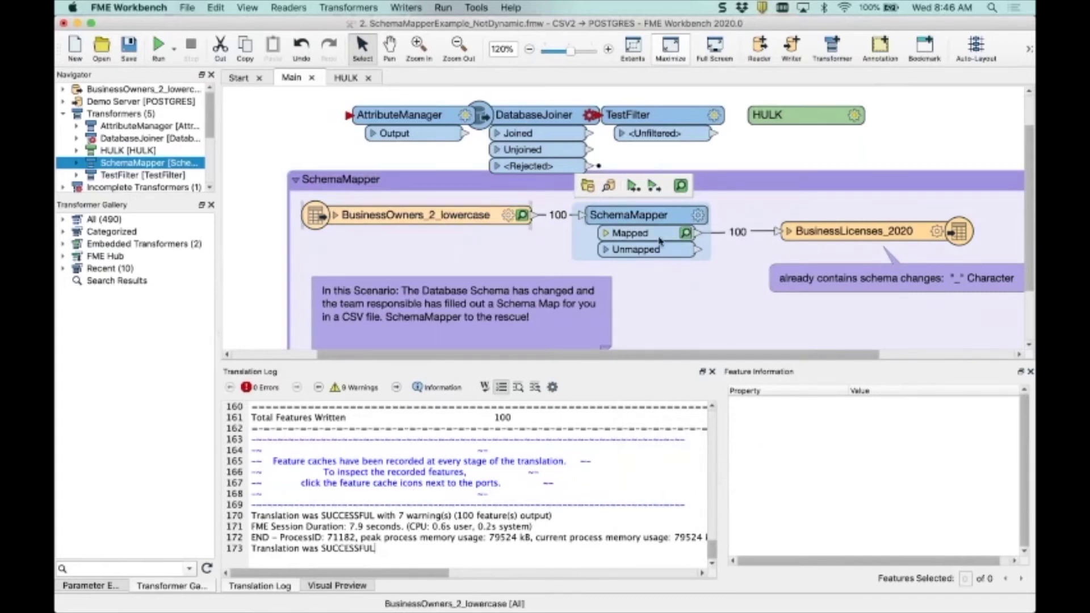
# Step: Preview the SchemaMapper_Mapped features and inspect the first feature's attributes, such as first_name
pyautogui.click(685, 234)
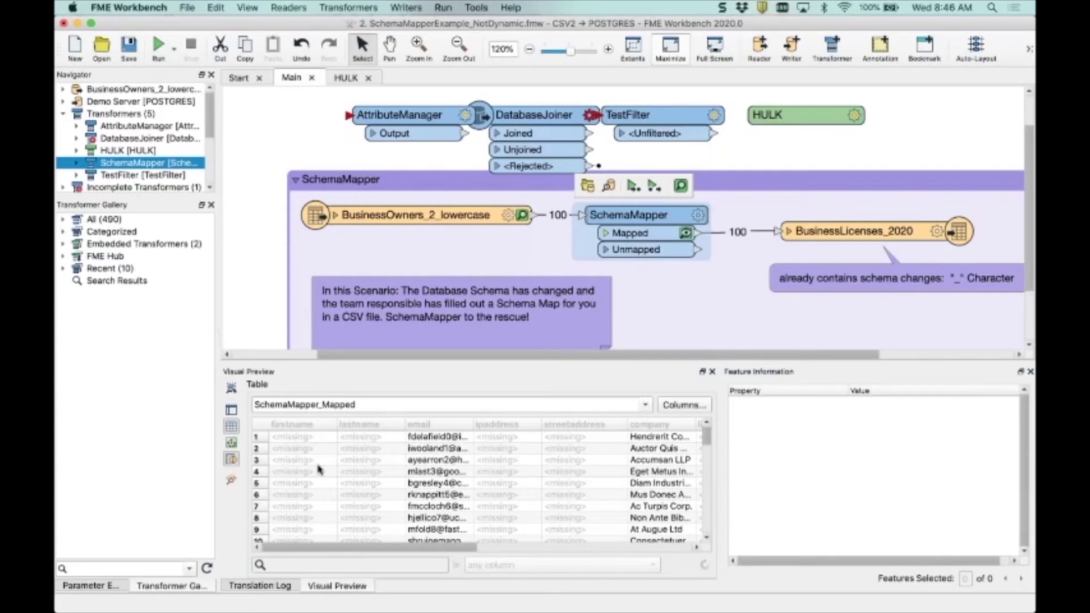
pyautogui.click(297, 437)
pyautogui.scroll(-3, 805, 488)
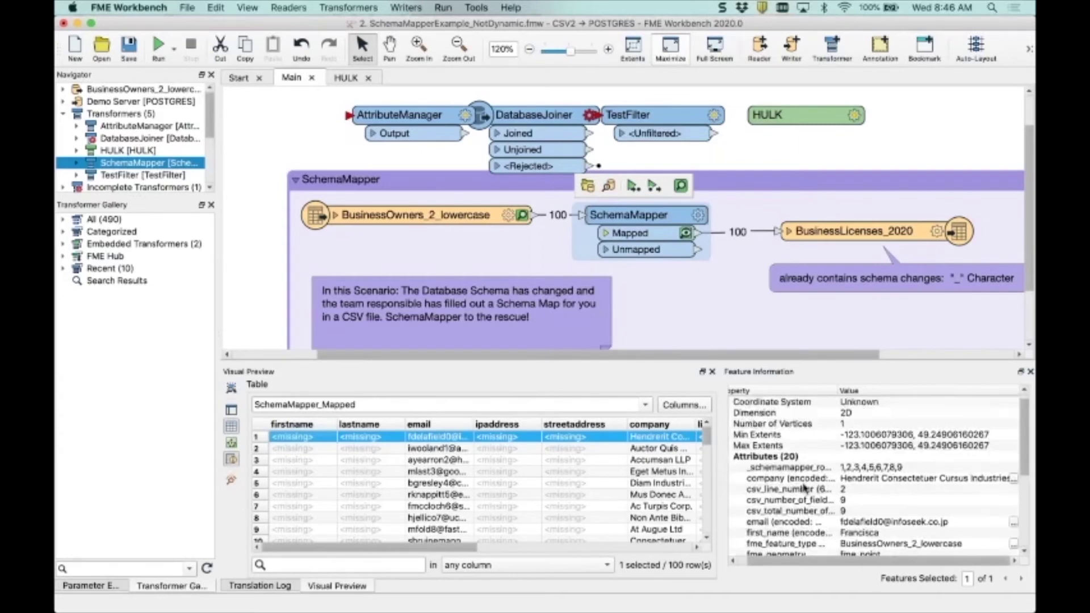
pyautogui.scroll(-5, 805, 488)
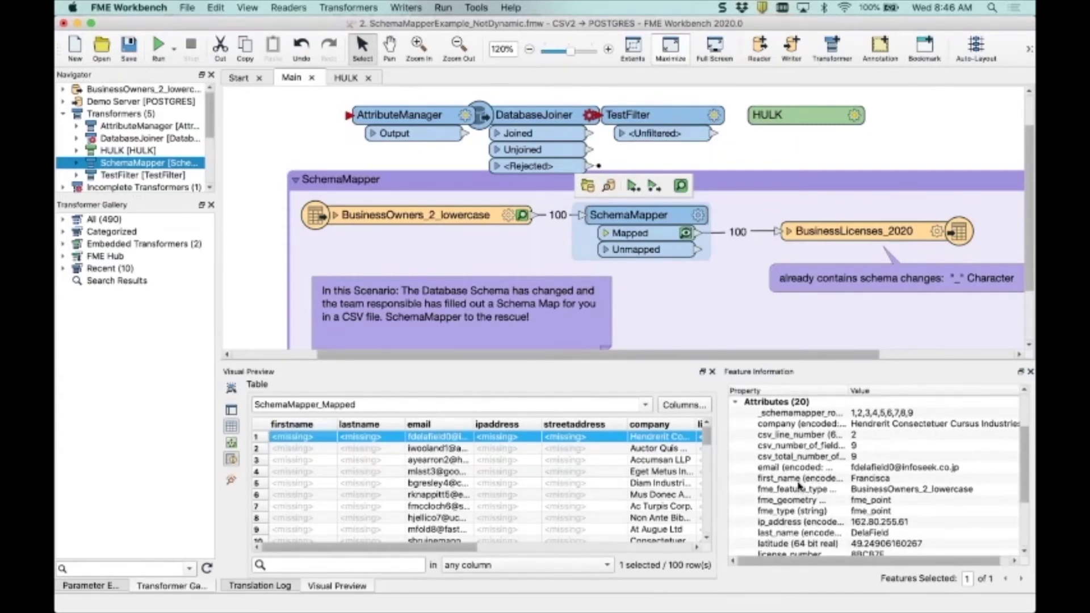
pyautogui.click(779, 480)
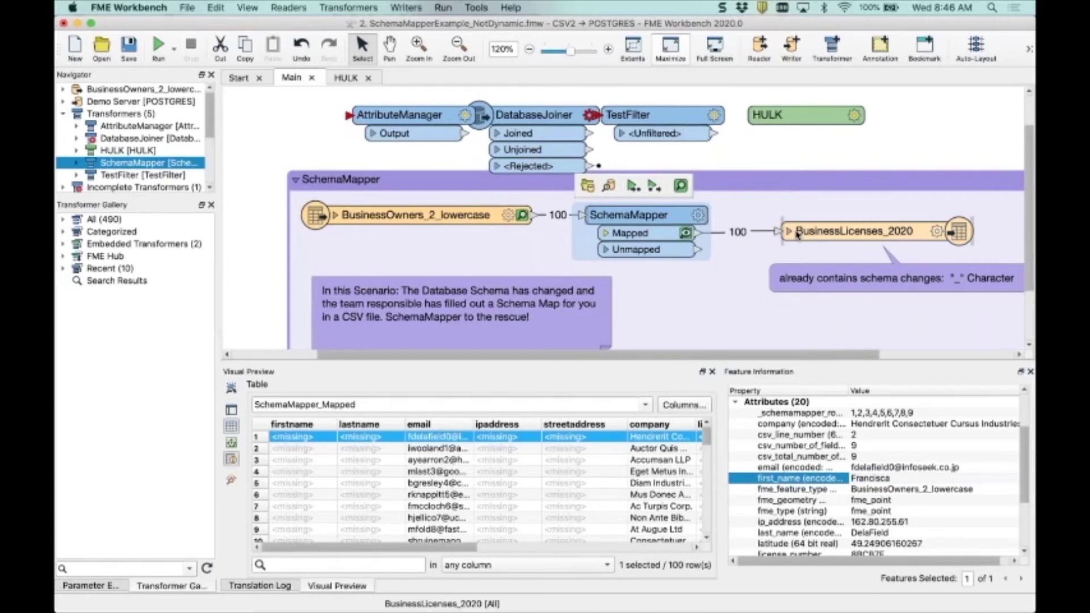
# Step: Inspect the data written to the BusinessLicenses_2020 output table
pyautogui.moveTo(798, 235)
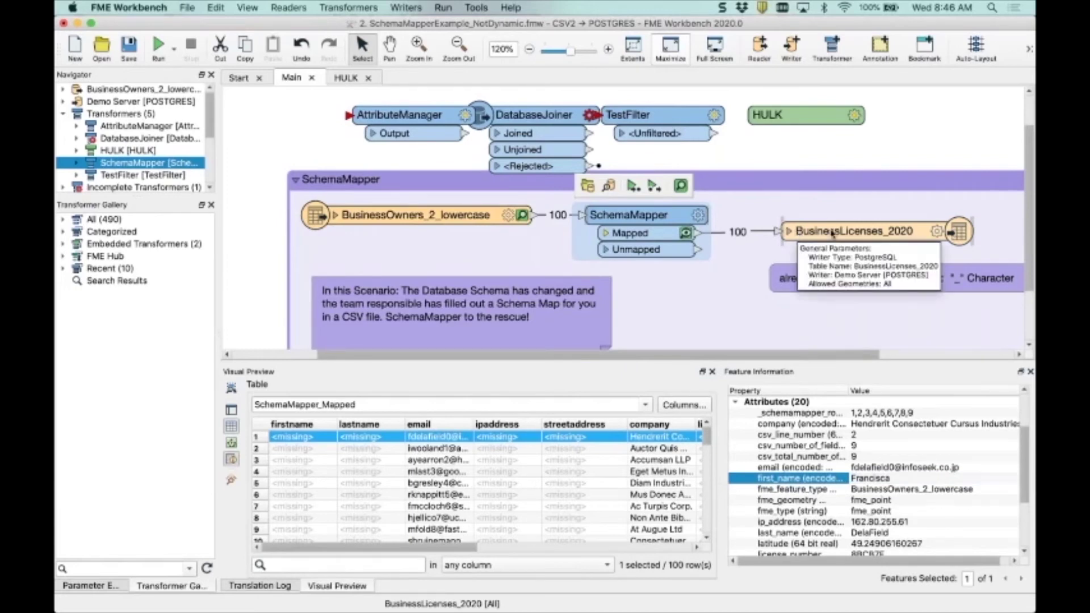
pyautogui.click(887, 238)
pyautogui.click(867, 201)
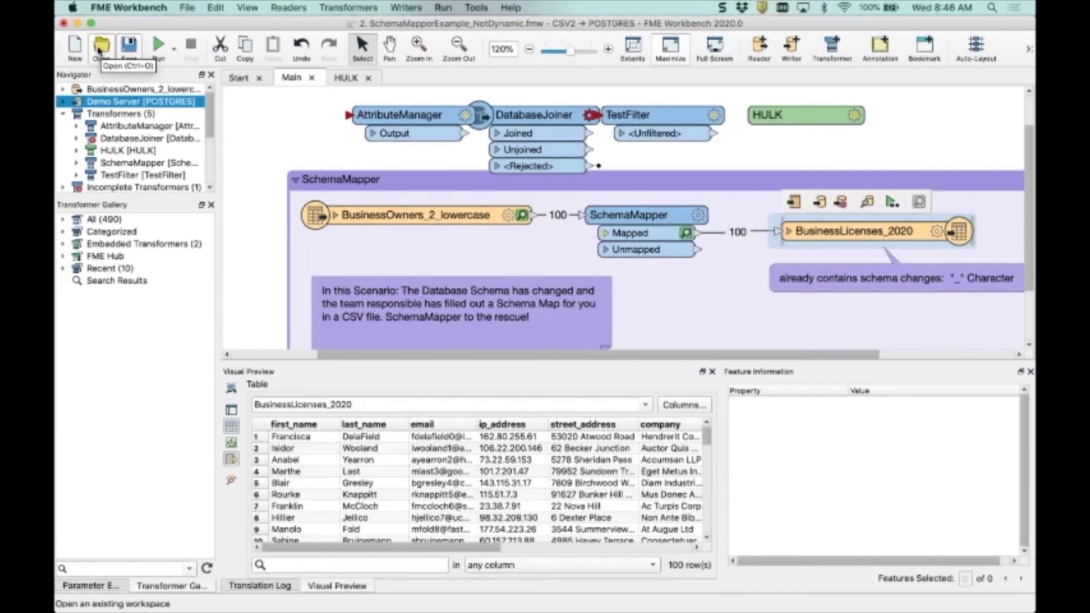
# Step: Open 3. DynamicSchemaMapper_fromTable.fmw, discarding changes to the current workspace
pyautogui.click(99, 50)
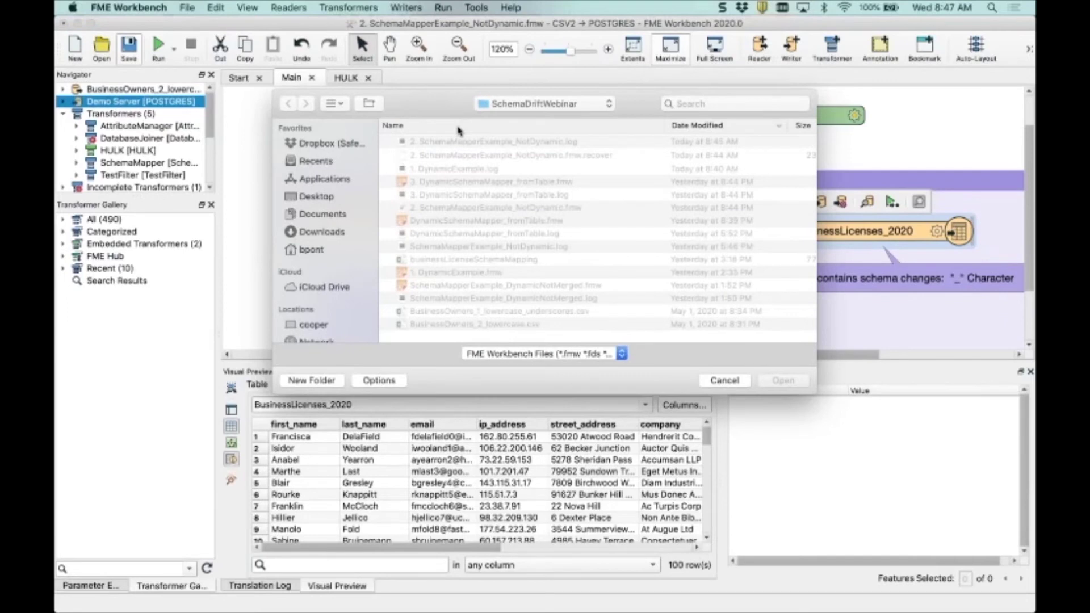
pyautogui.doubleClick(443, 183)
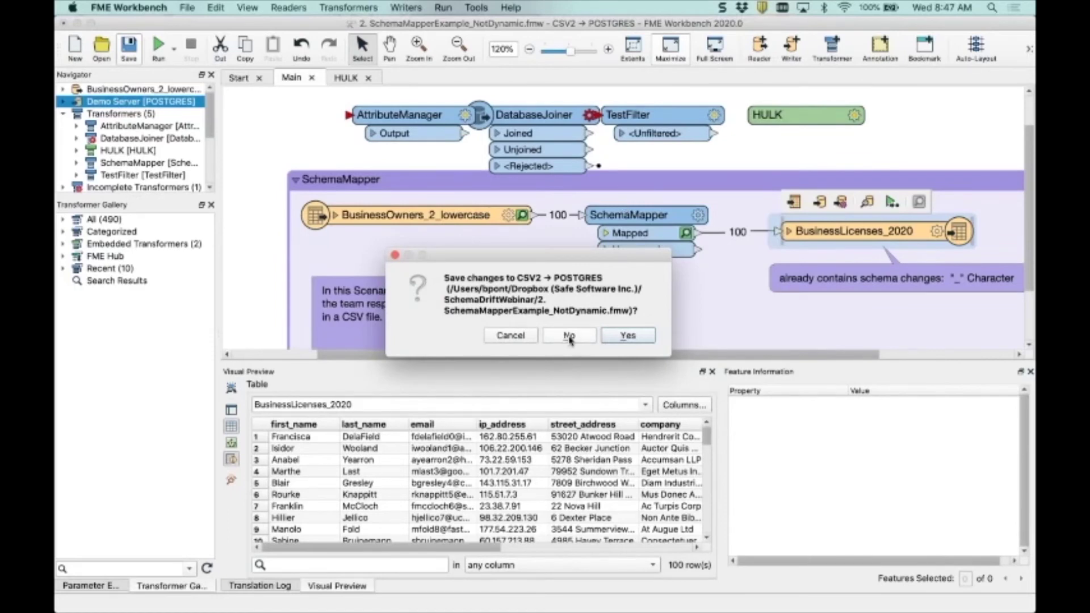
pyautogui.click(569, 336)
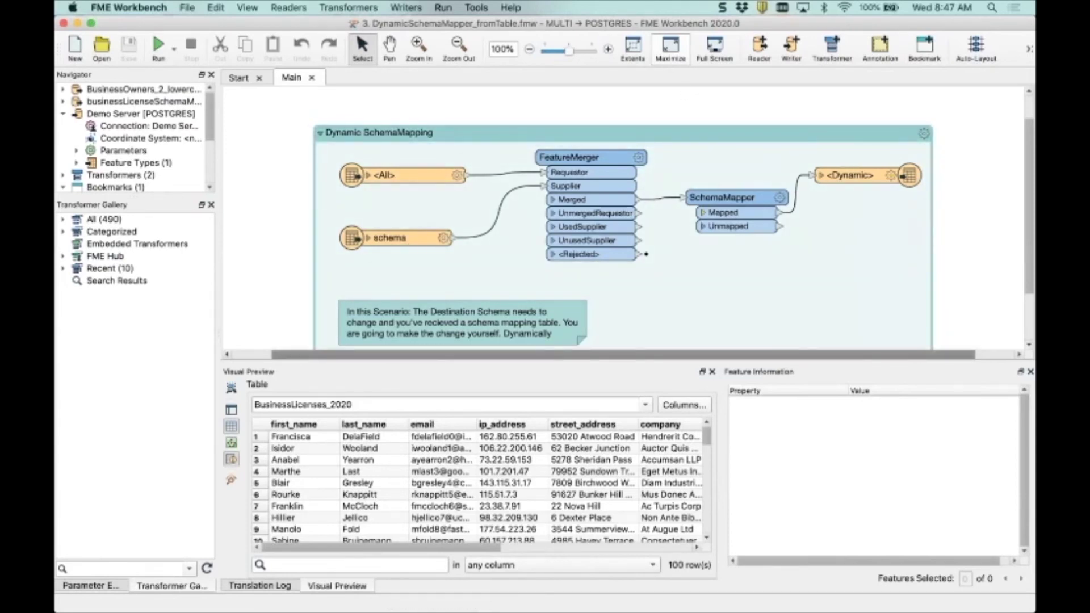
# Step: Run the dynamic schema mapping workspace and check the <All> reader's feature type settings unchanged
pyautogui.click(158, 61)
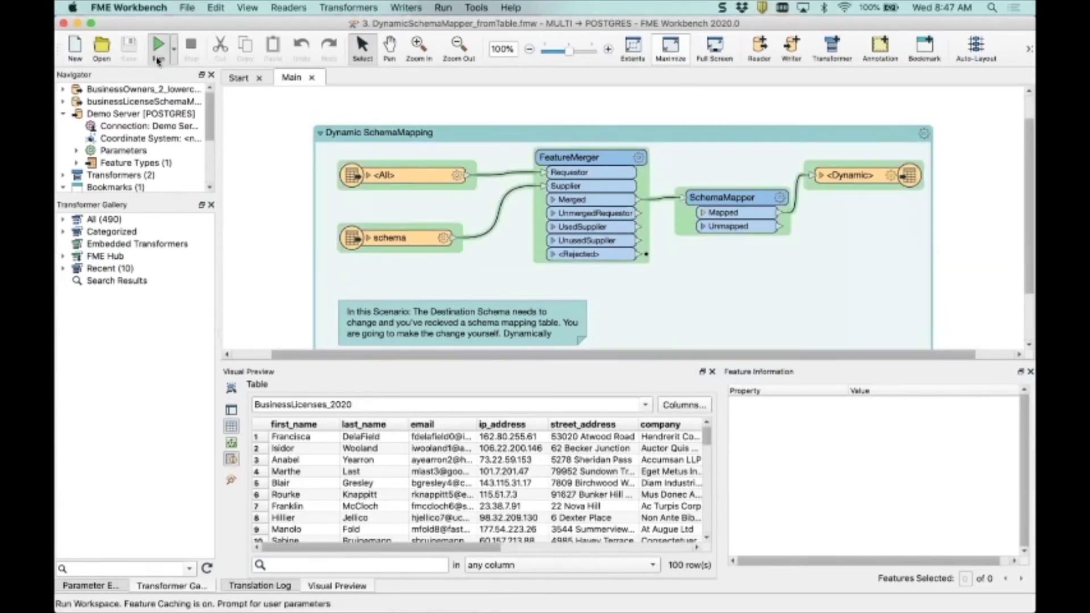
pyautogui.click(727, 379)
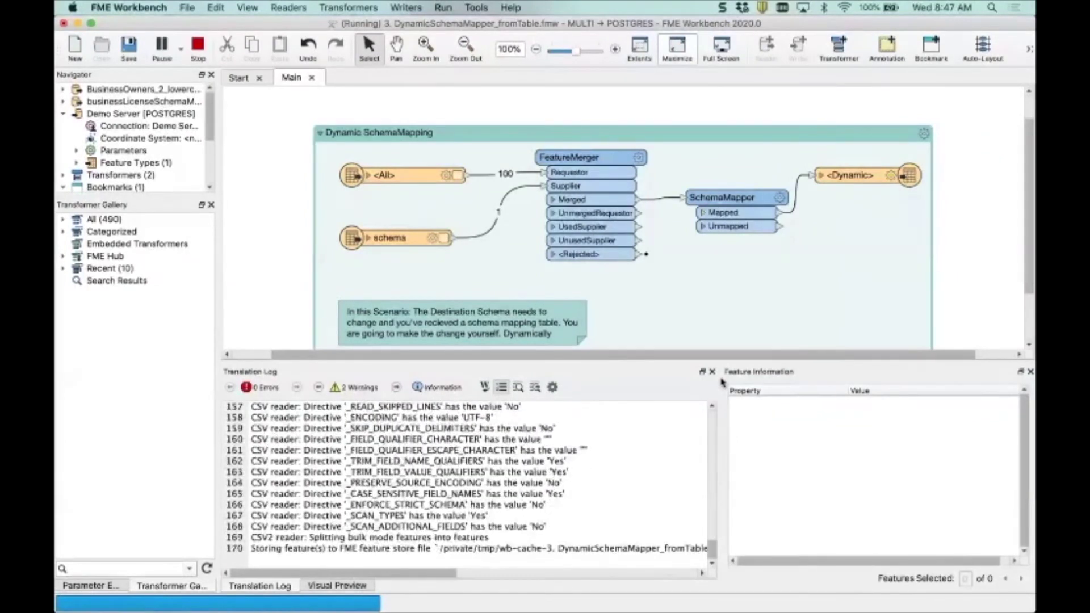
pyautogui.doubleClick(401, 180)
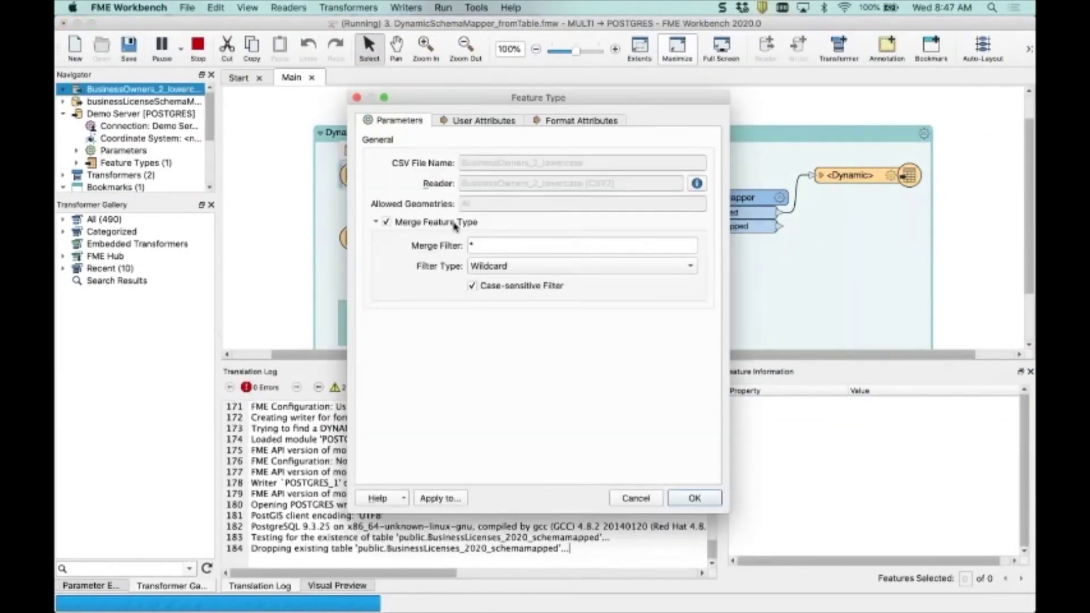
pyautogui.click(635, 498)
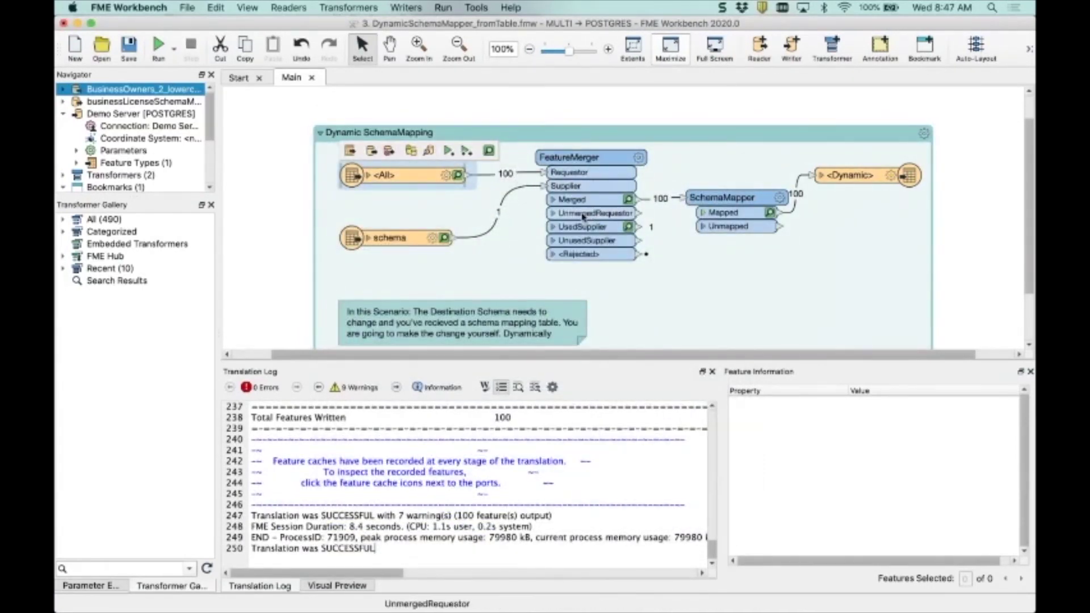
# Step: Review the SchemaMapper's table settings and the <Dynamic> writer's BusinessLicenses_2020_schemamapped output settings
pyautogui.doubleClick(726, 200)
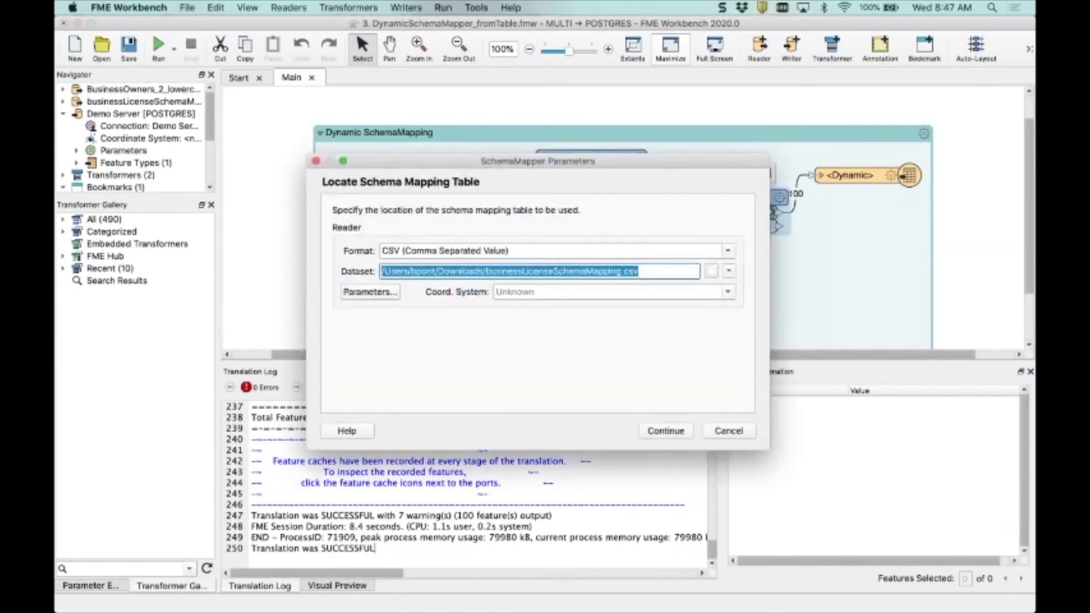
pyautogui.click(664, 430)
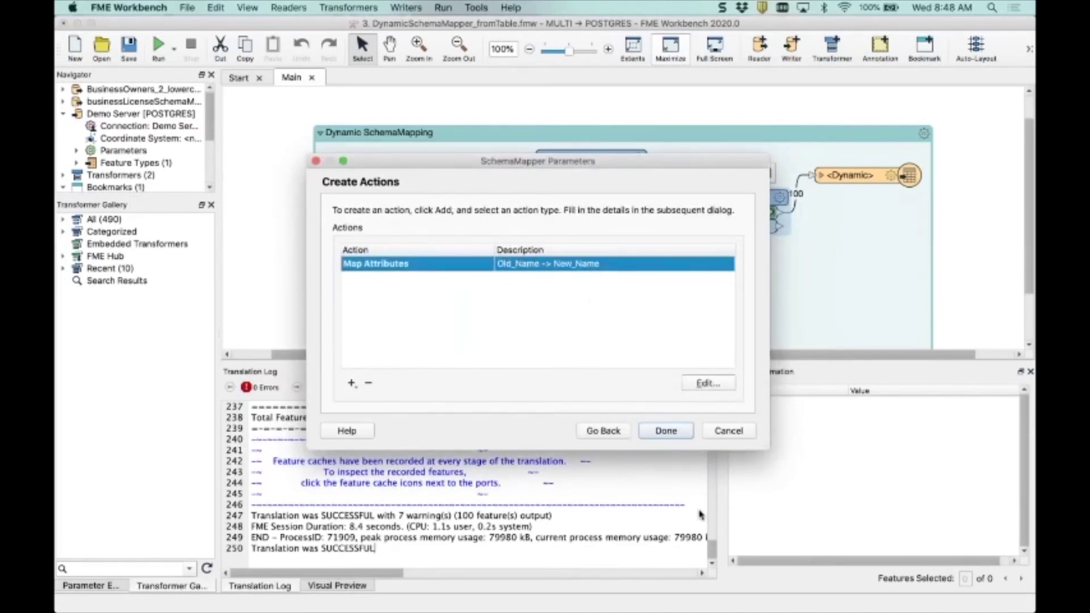
pyautogui.click(662, 430)
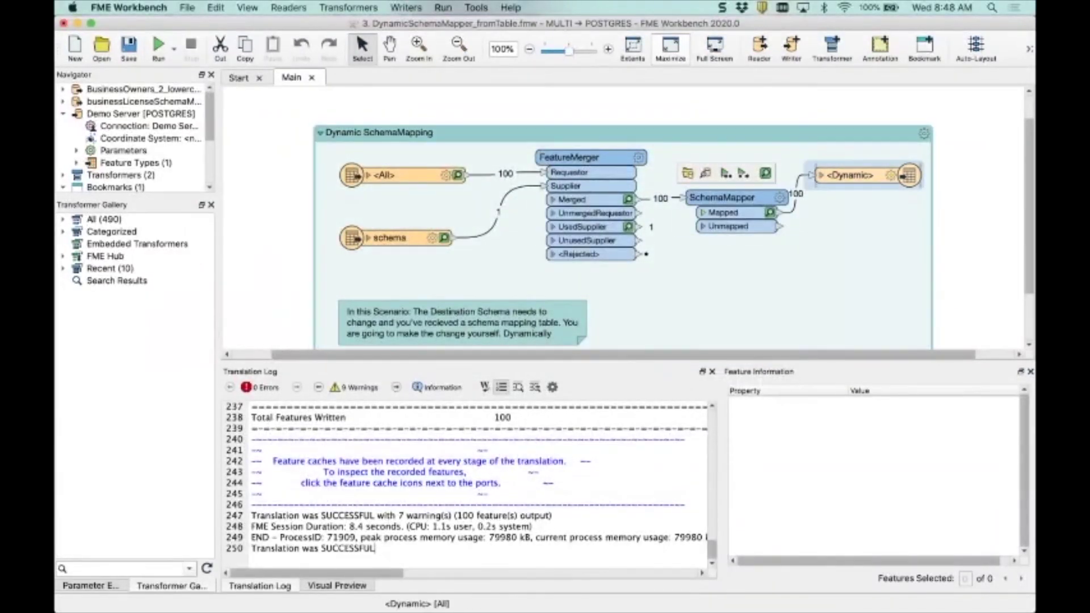
pyautogui.doubleClick(849, 175)
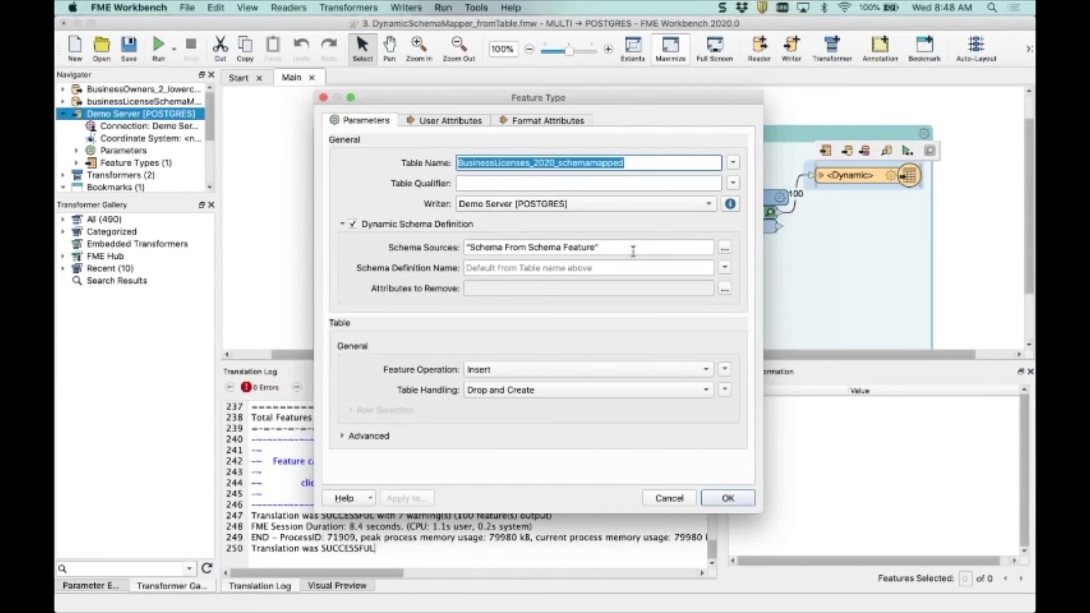
pyautogui.click(668, 500)
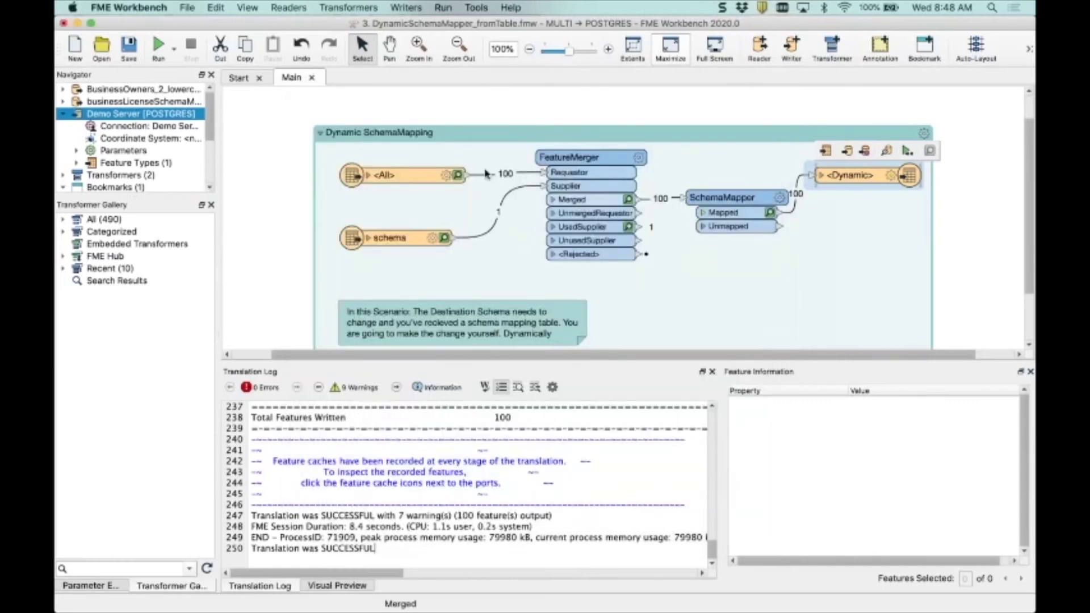
# Step: View the schema reader's businessLicenseSchemaMapping.csv data as Schema (From Table)
pyautogui.click(397, 237)
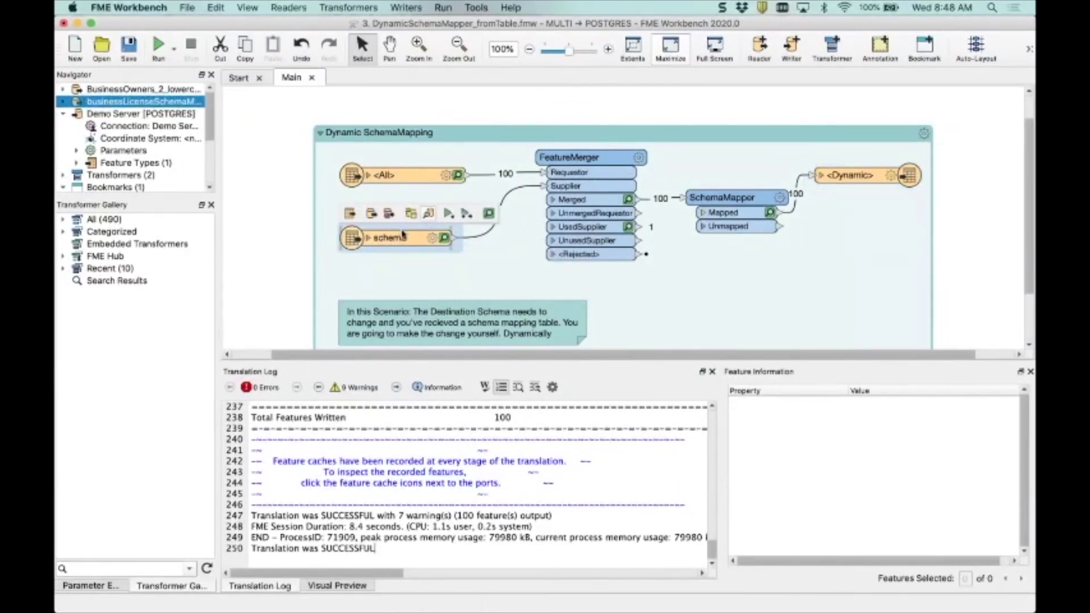
pyautogui.click(430, 218)
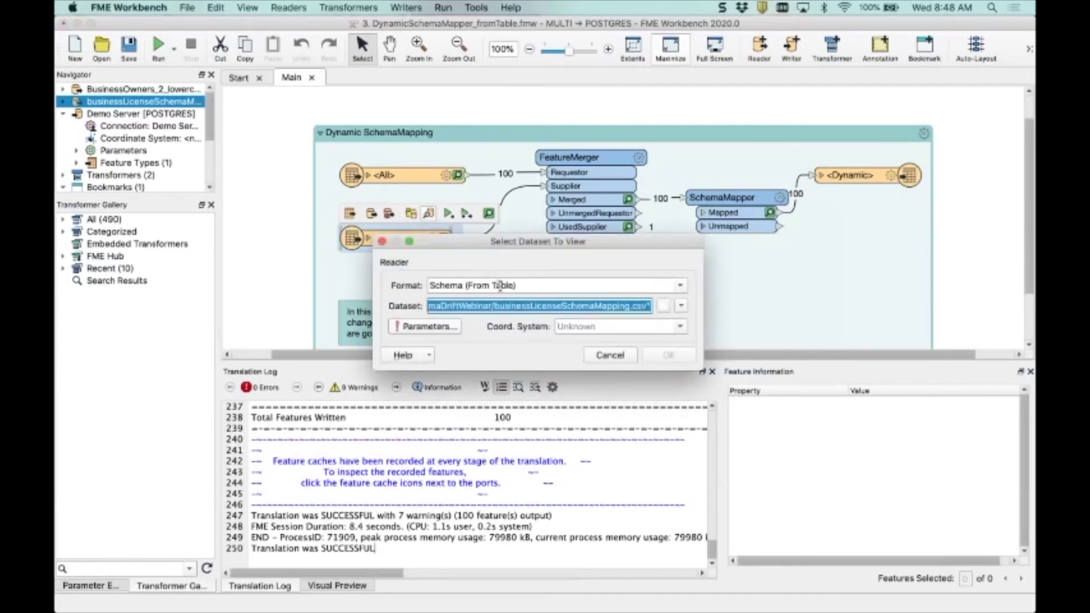
# Step: Check the schema table's columns in the reader parameters and the Excel spreadsheet
pyautogui.click(412, 329)
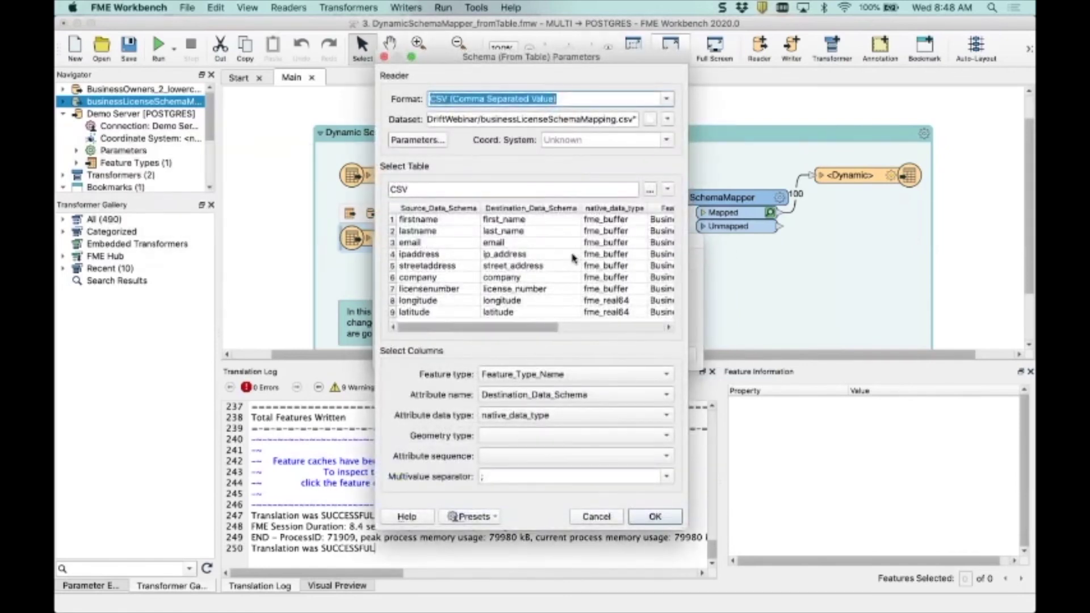
pyautogui.hscroll(5, 573, 258)
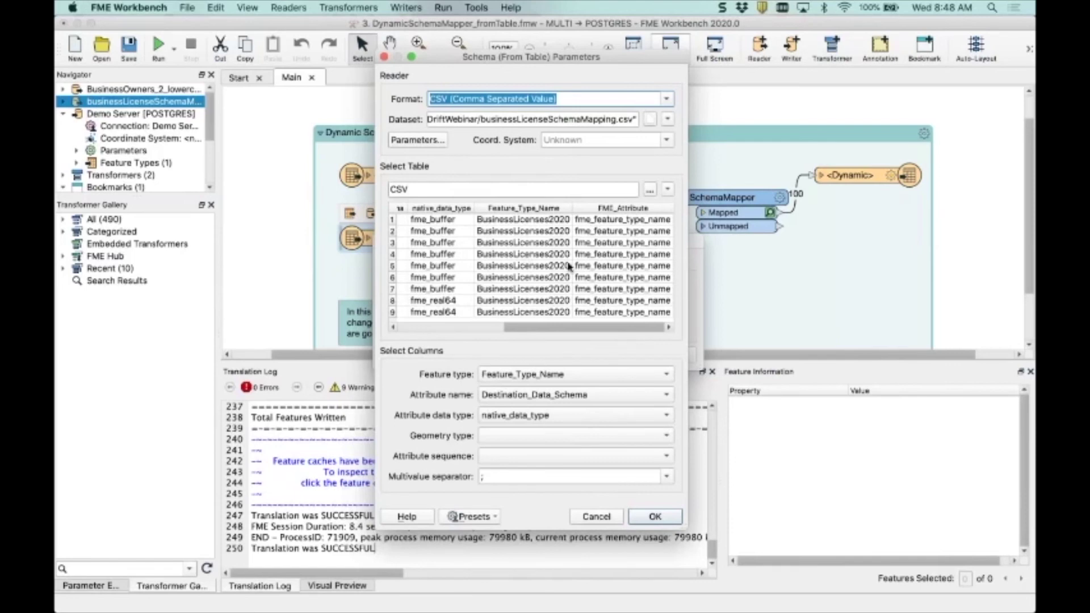
pyautogui.hscroll(-5, 569, 265)
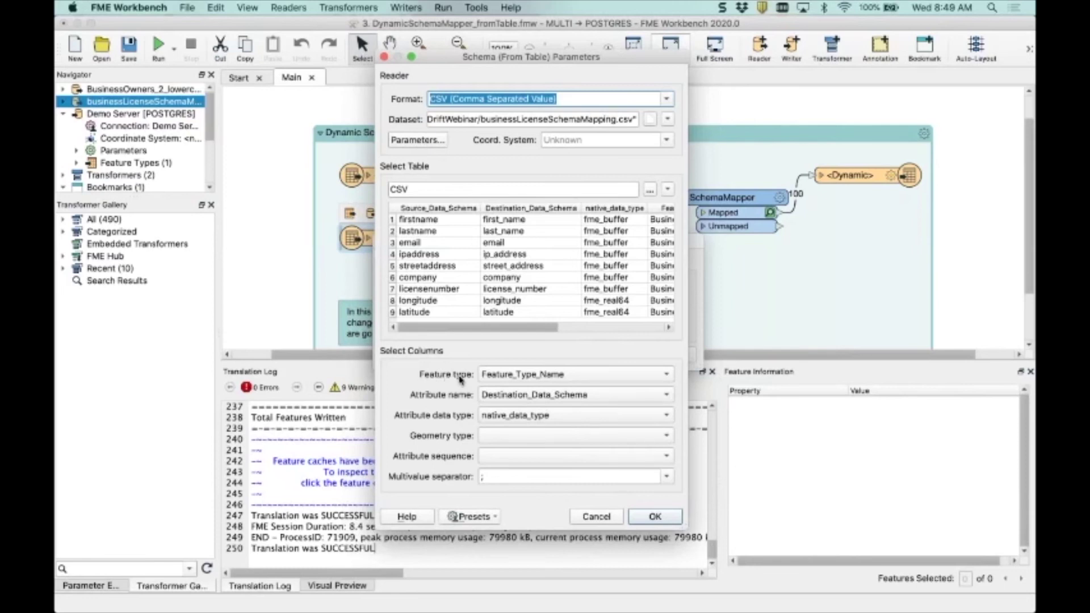
pyautogui.hscroll(3, 601, 244)
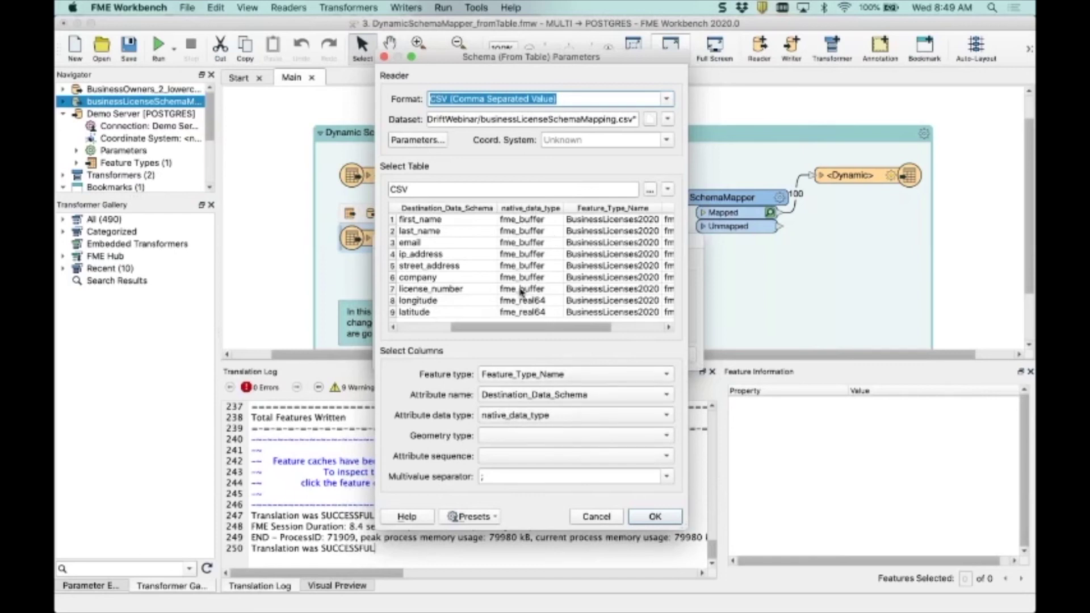
pyautogui.hscroll(-3, 499, 278)
pyautogui.moveTo(488, 604)
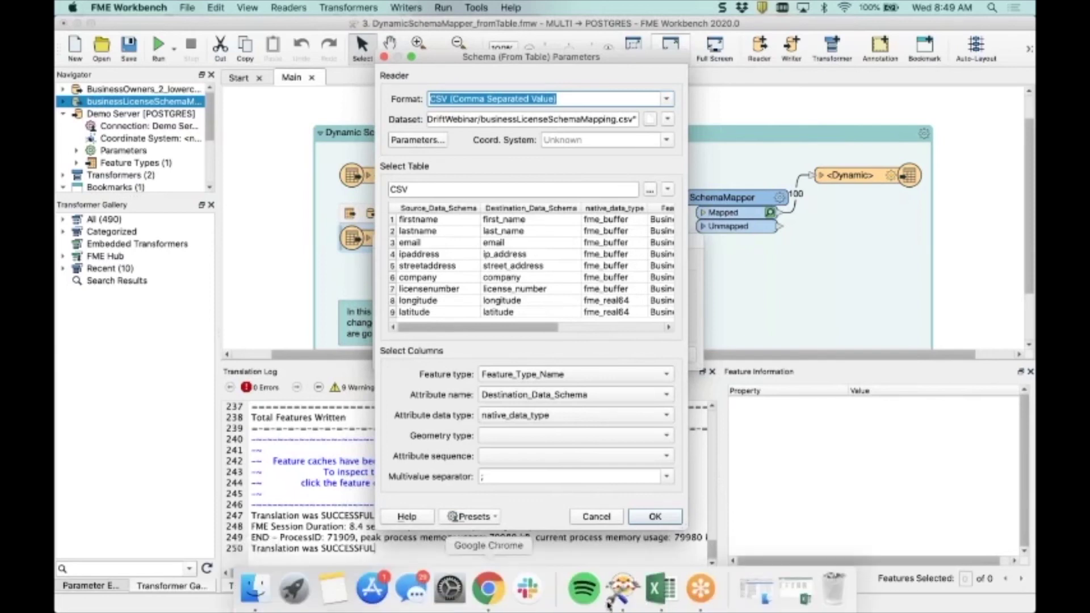
pyautogui.click(659, 603)
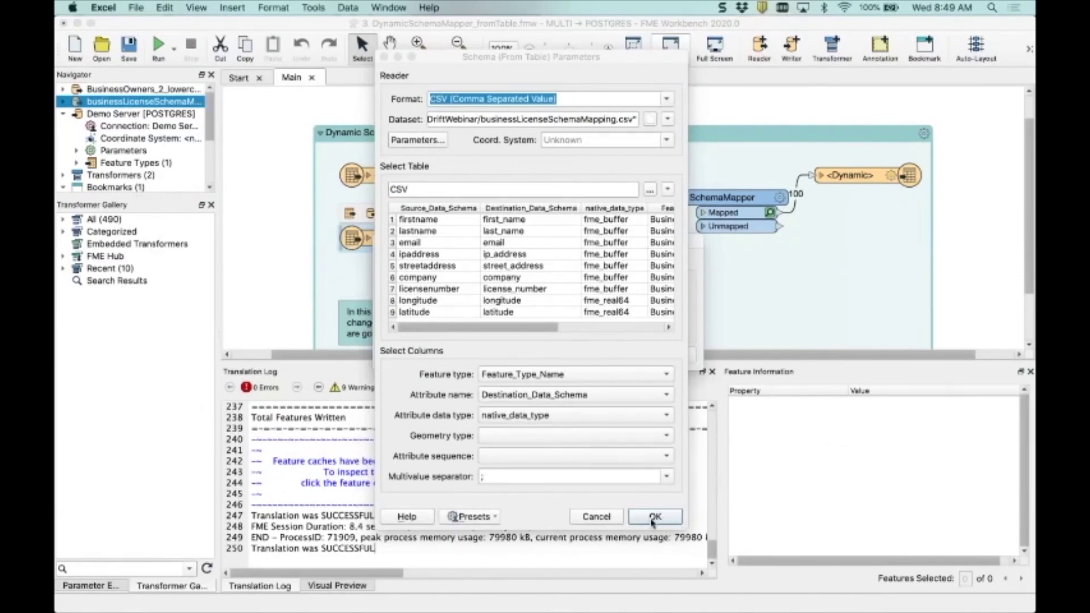
# Step: Load the schema data into Visual Preview and show the BusinessLicenses2020 feature's attributes
pyautogui.click(654, 516)
pyautogui.click(670, 360)
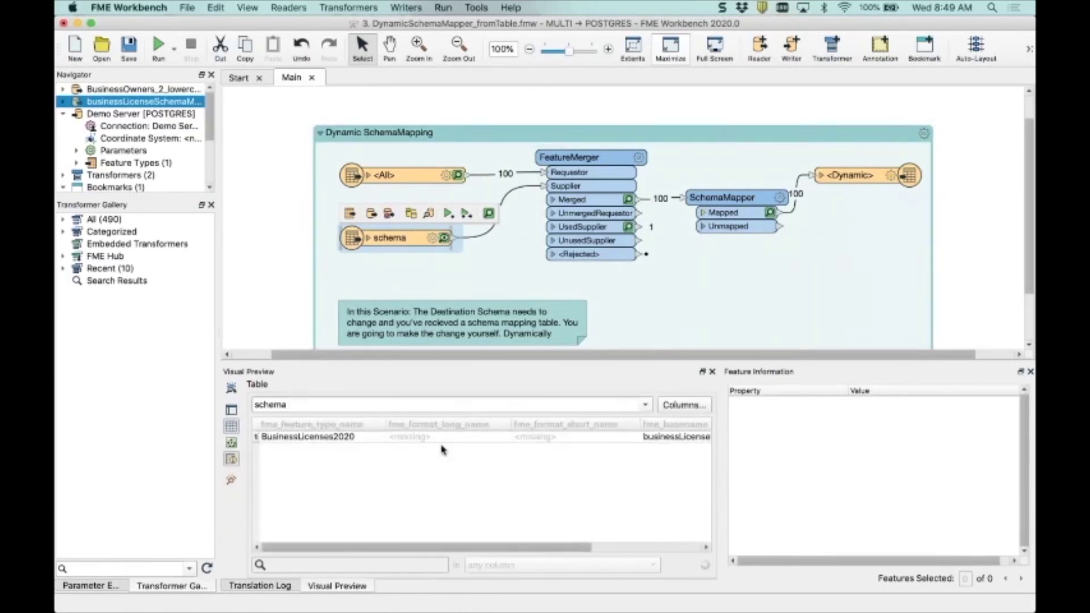
pyautogui.click(440, 441)
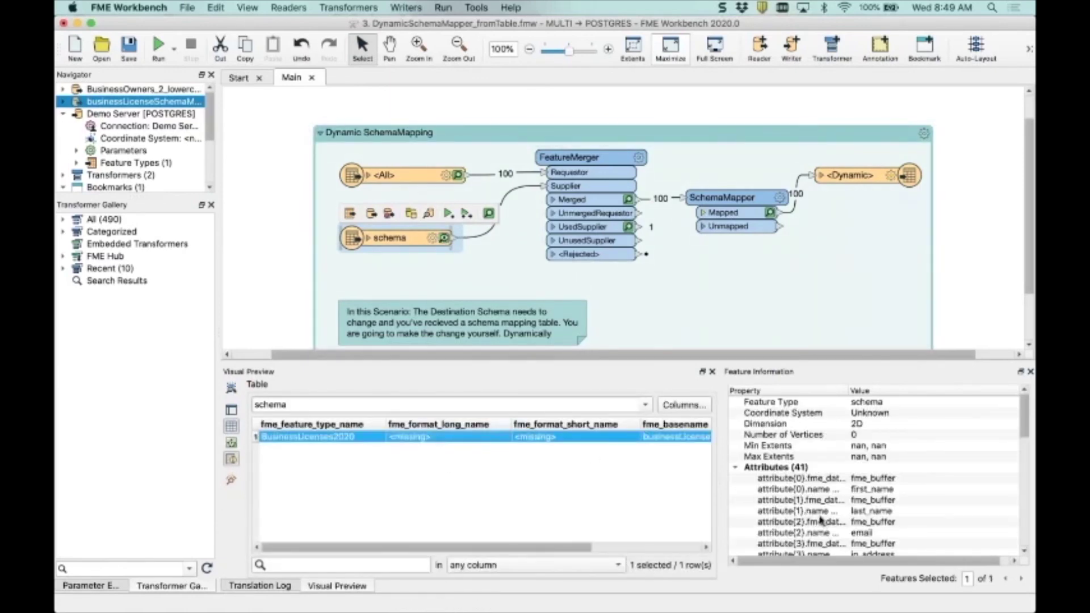
# Step: Inspect the schema feature's full attribute names and types like ip_address, then reopen the <Dynamic> writer settings
pyautogui.scroll(-3, 820, 518)
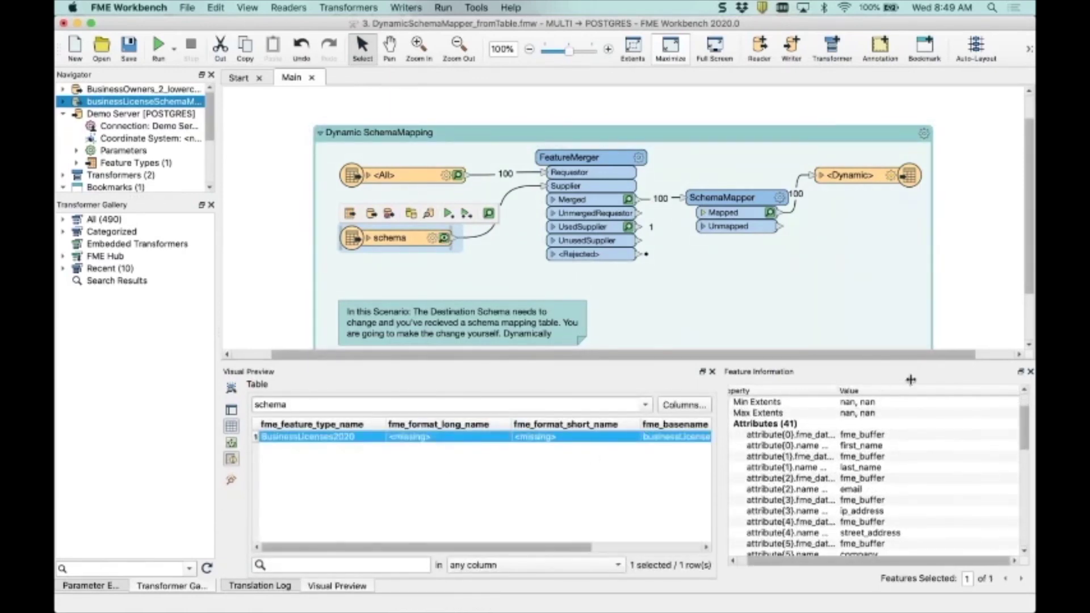
pyautogui.doubleClick(838, 391)
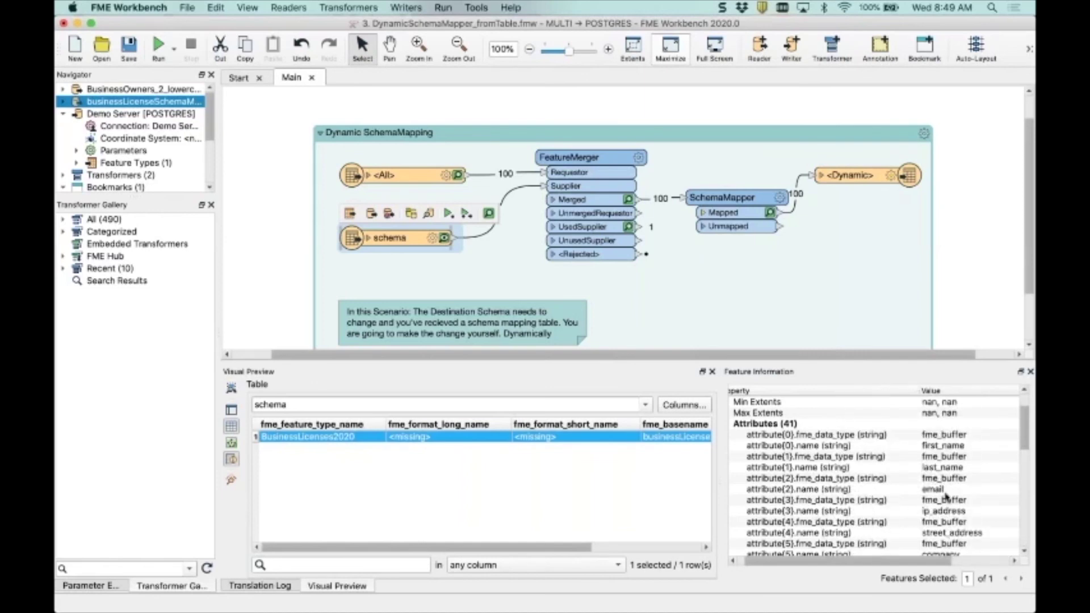
pyautogui.scroll(-3, 873, 489)
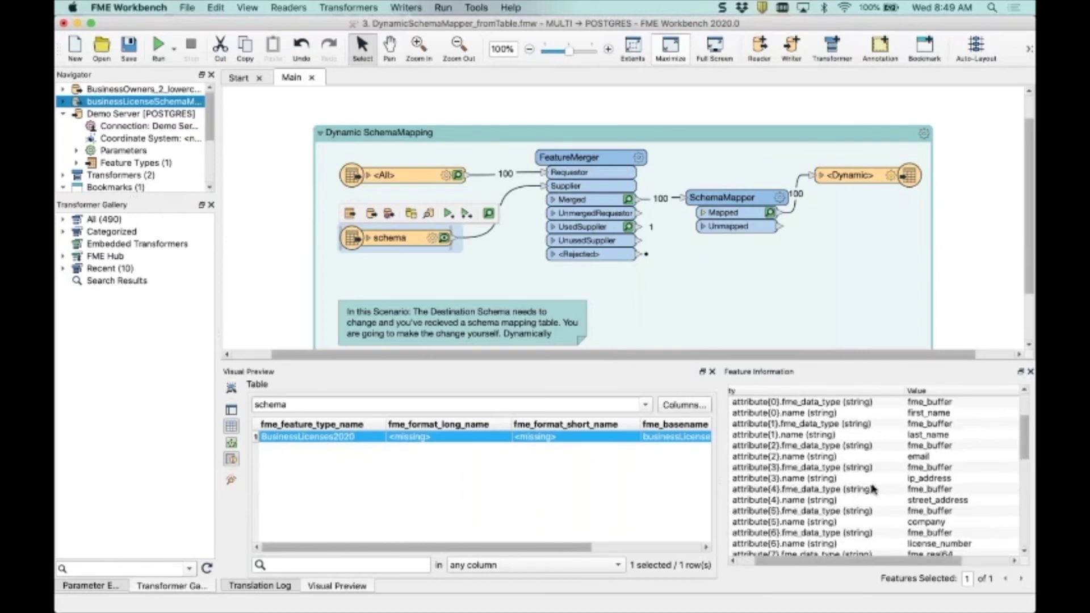
pyautogui.click(929, 478)
pyautogui.hscroll(3, 933, 480)
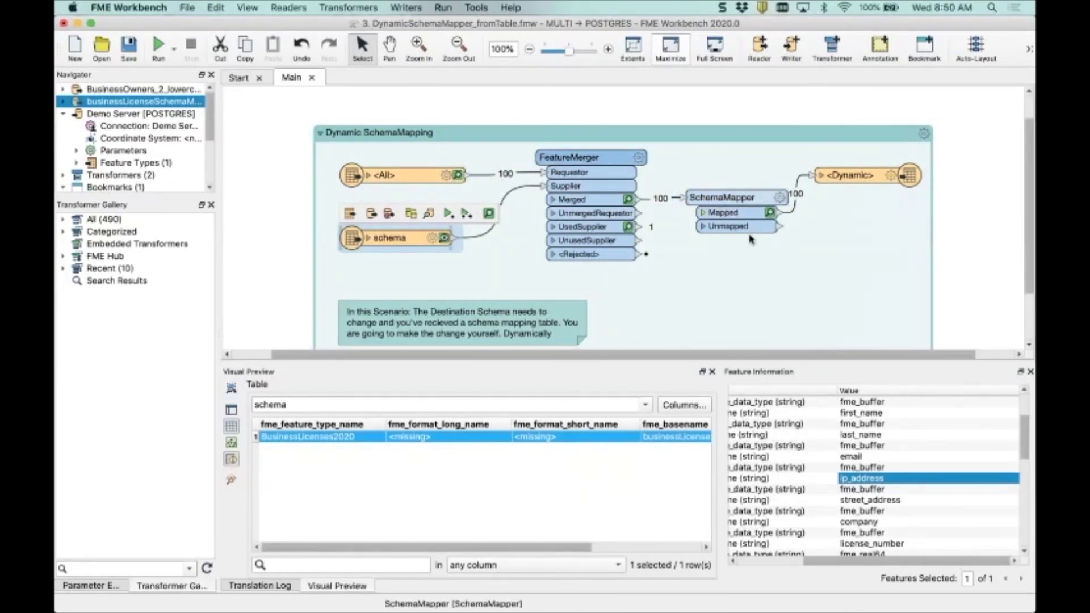
pyautogui.moveTo(727, 197)
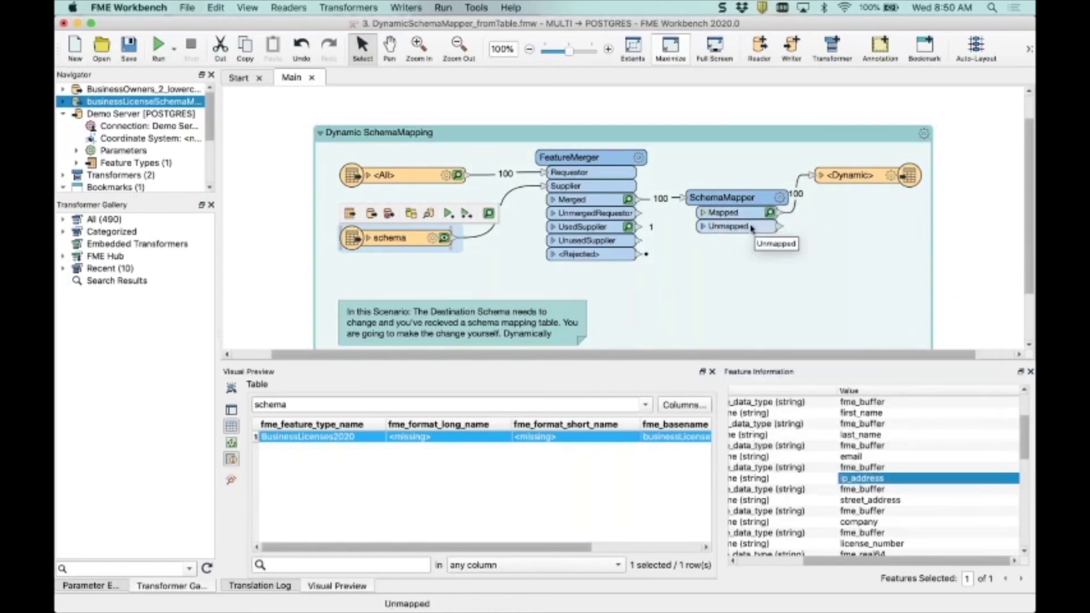
pyautogui.doubleClick(855, 173)
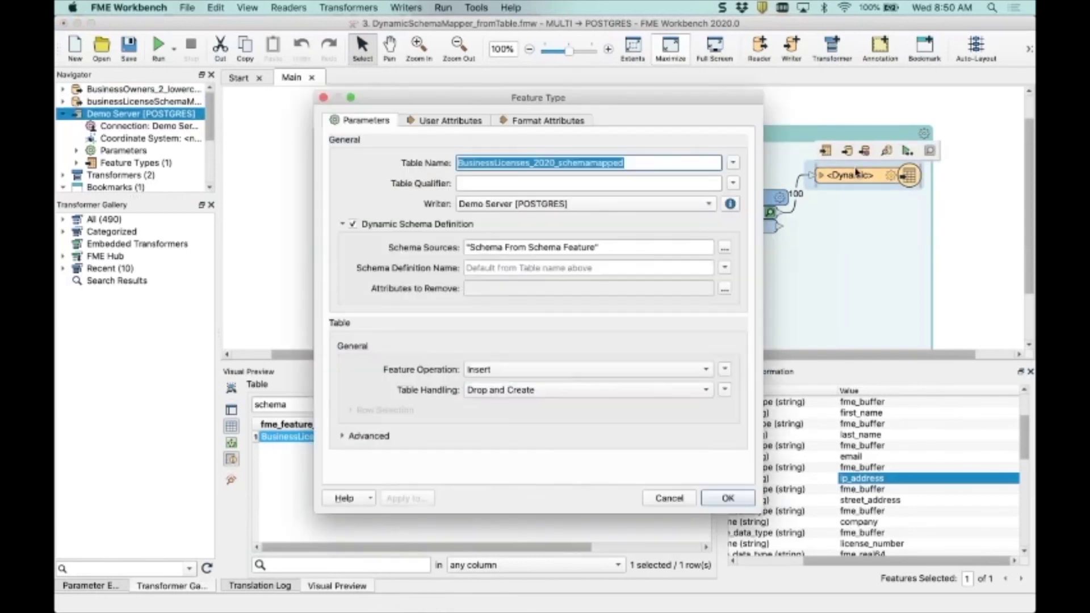
# Step: Preview the 100 BusinessLicenses_2020_schemamapped rows with renamed columns, then return to the webinar slides
pyautogui.click(669, 497)
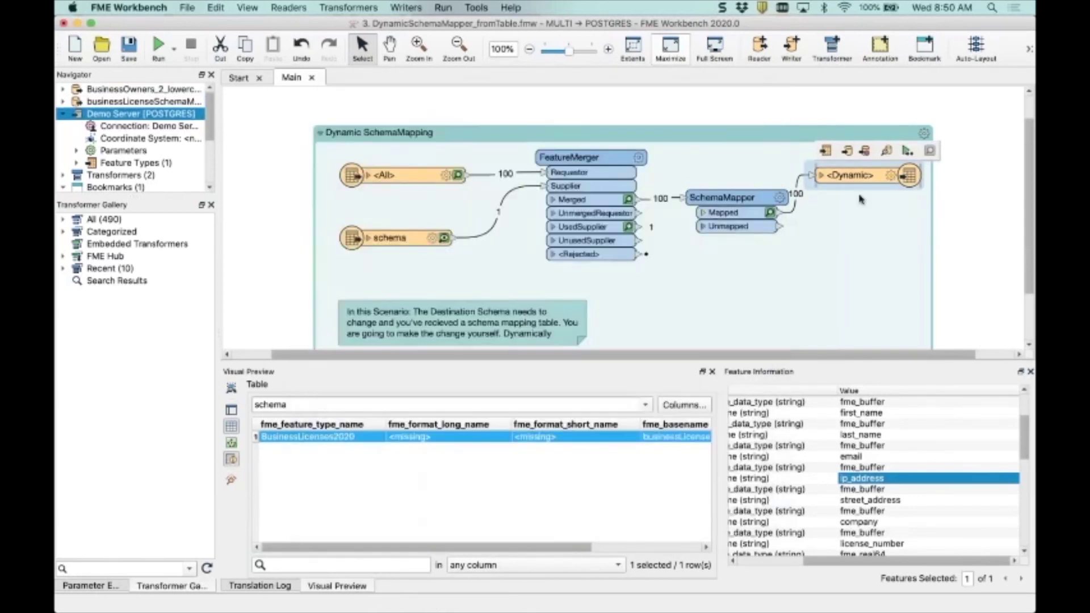
pyautogui.click(886, 151)
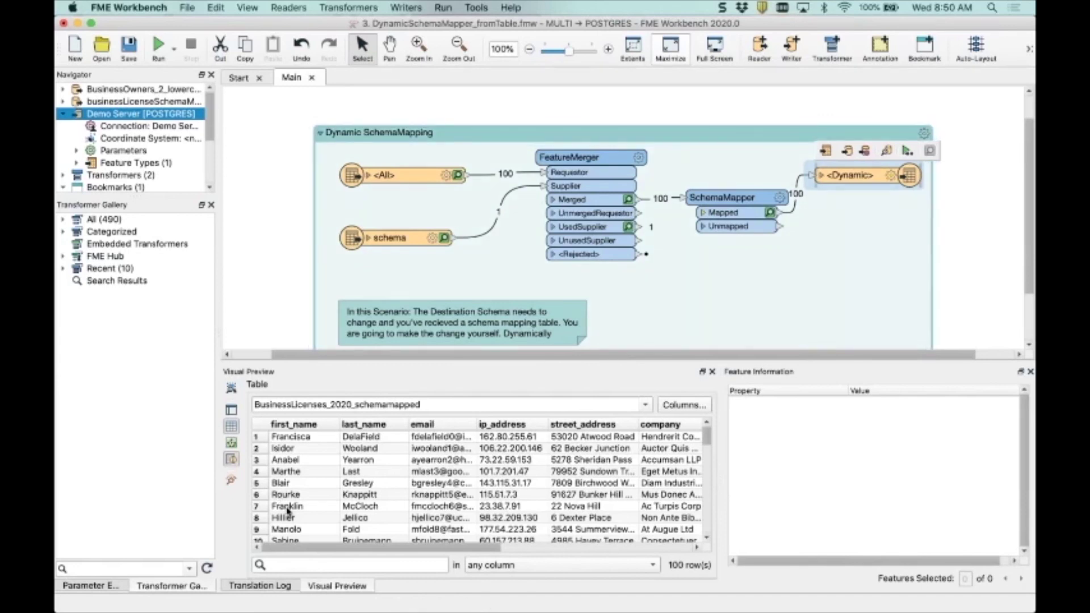
pyautogui.hscroll(5, 464, 502)
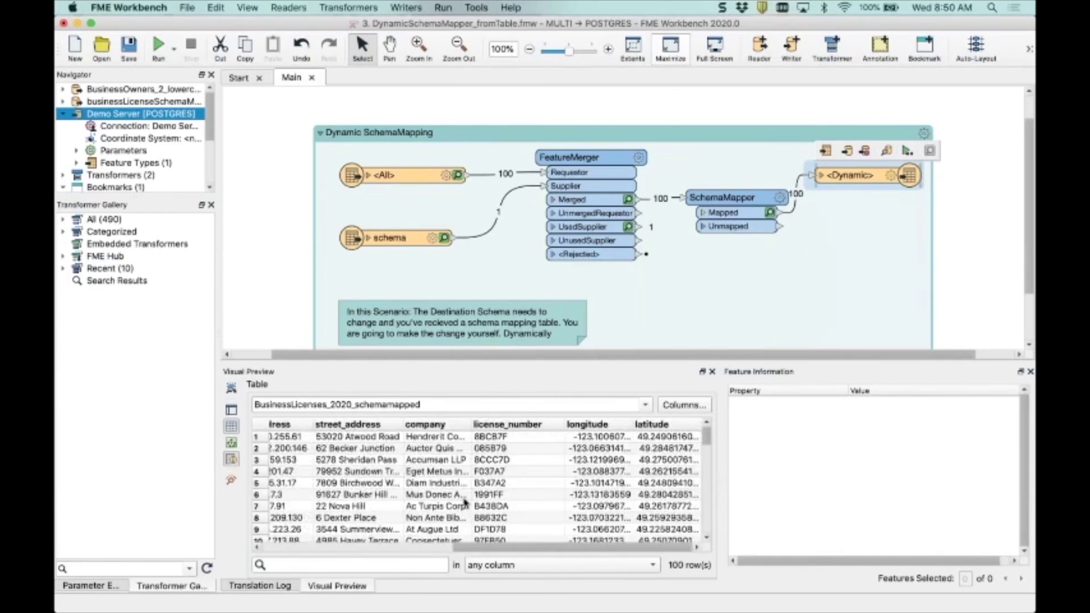
pyautogui.hscroll(-5, 465, 502)
pyautogui.scroll(-4, 464, 502)
pyautogui.scroll(4, 464, 502)
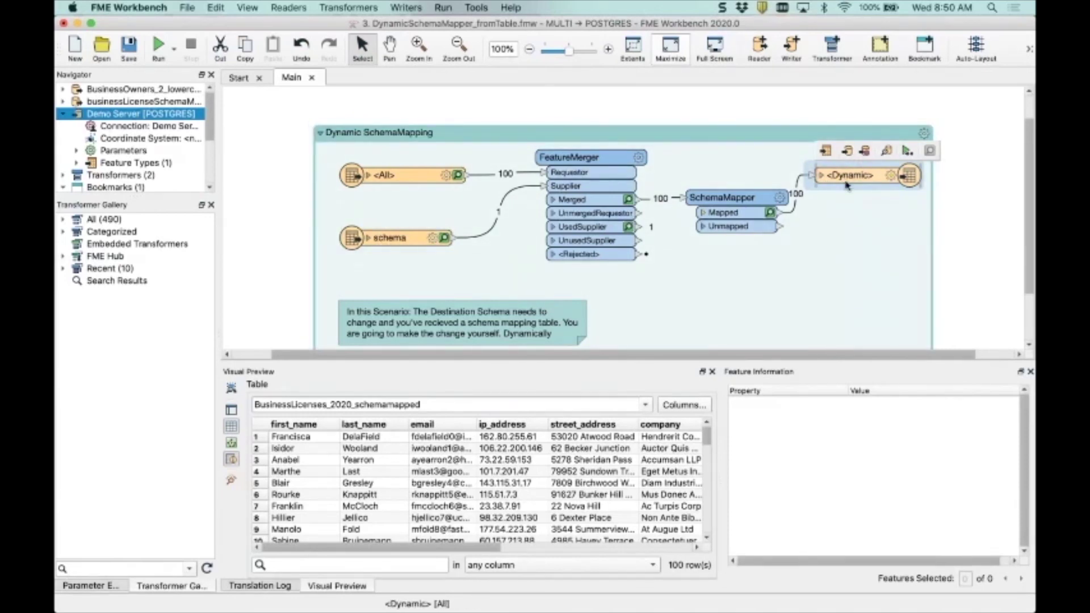
pyautogui.moveTo(846, 184)
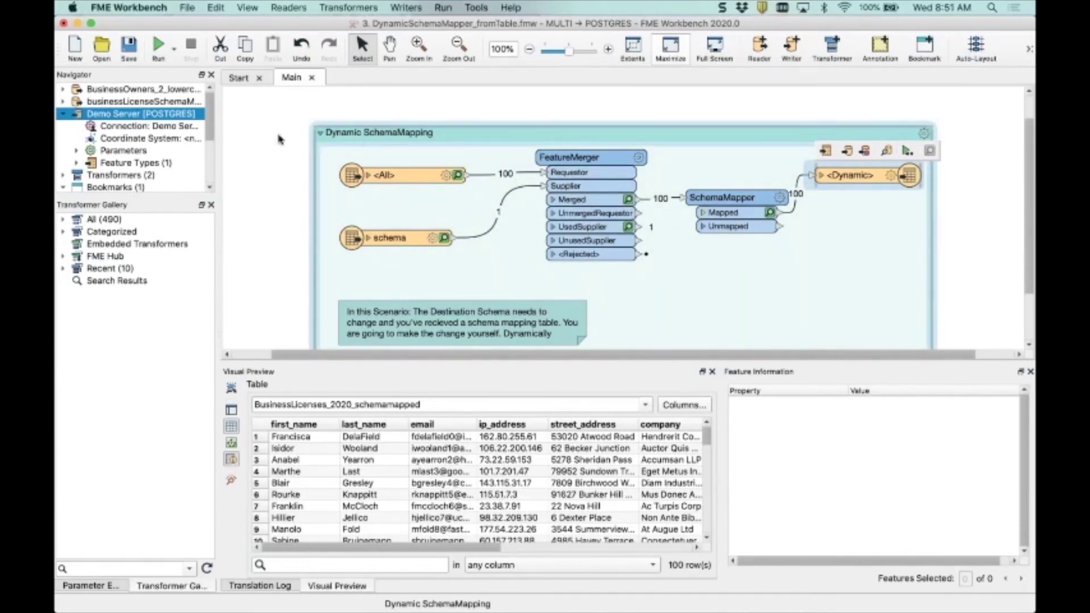
pyautogui.press('super+Tab')
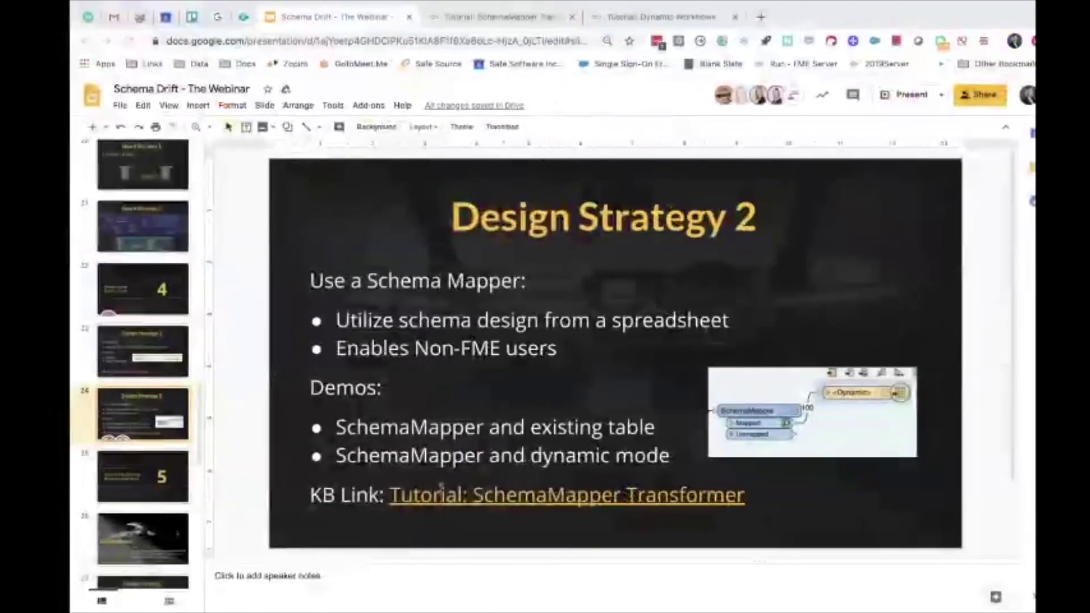